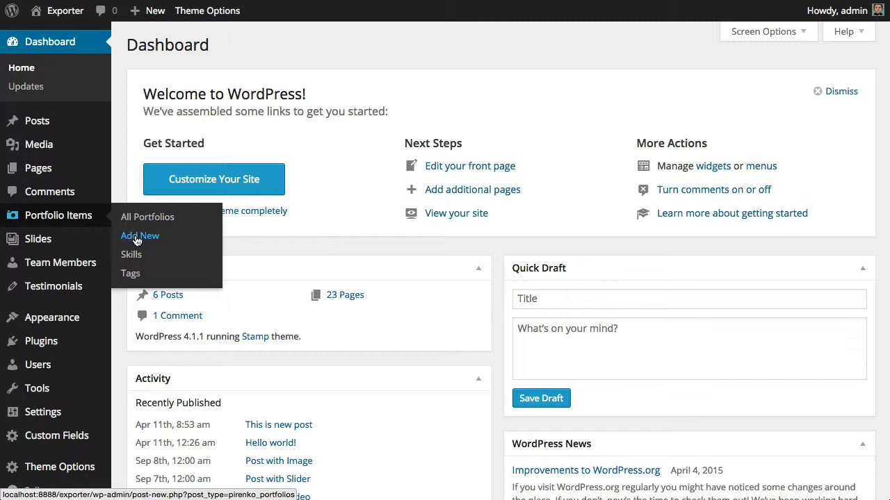
Create a new portfolio item titled "This is my portfolio entry"
click(137, 240)
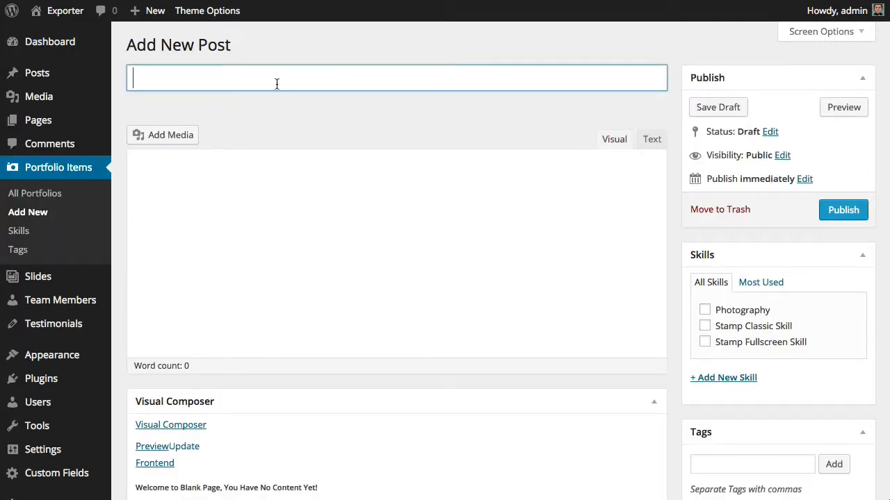
text(T)
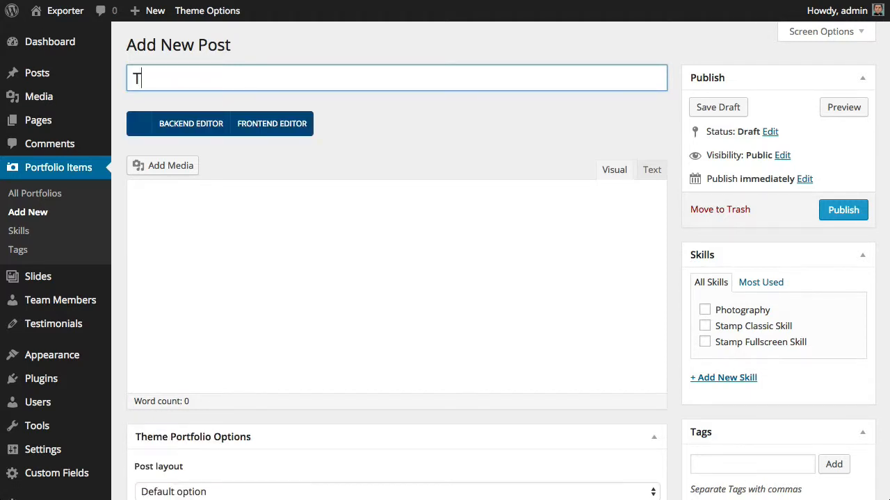
text(his is )
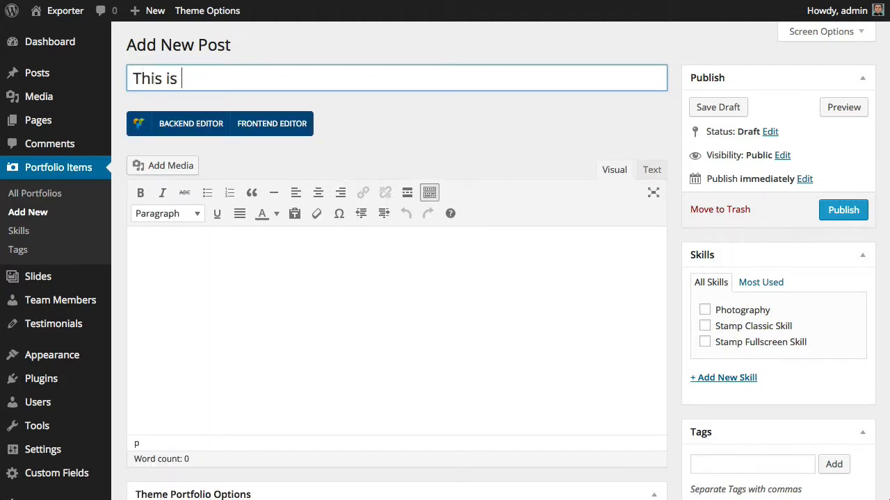
text(my po)
key(BackSpace)
key(BackSpace)
text(portfolioi)
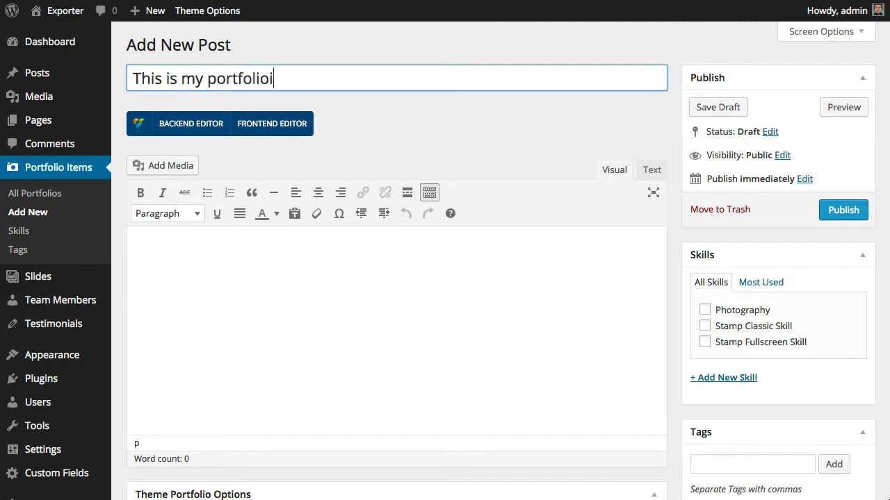
key(BackSpace)
text( entry)
Assign the Photography skill and switch the content area to the Visual Composer backend editor
click(705, 310)
scroll(703, 312, down, 3)
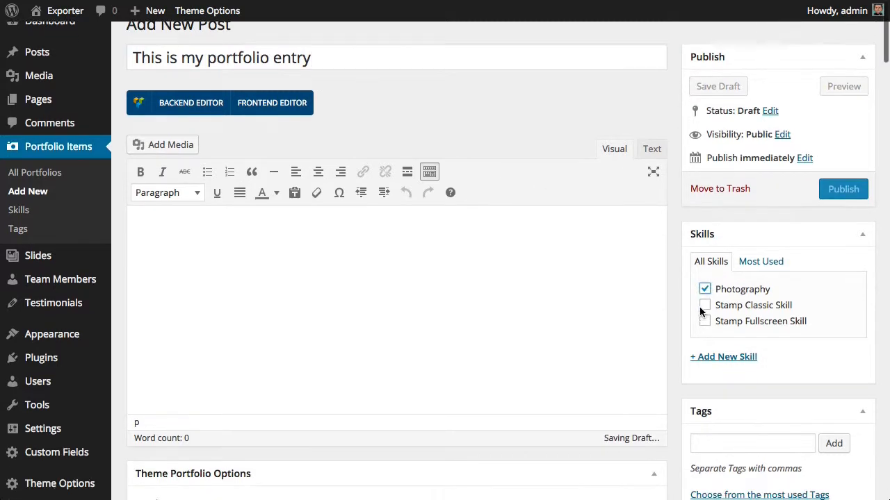
scroll(361, 132, up, 1)
click(196, 78)
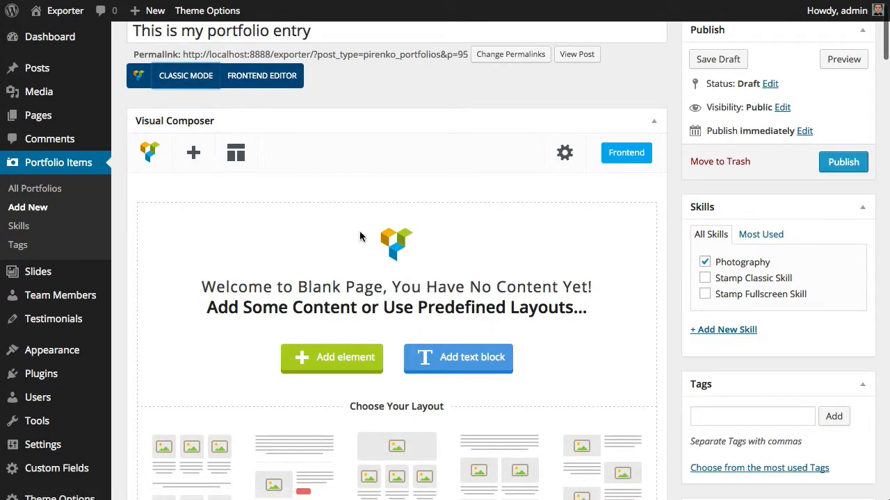
Add a Text Block element and replace its sample text with the pasted paragraph, saving the block
scroll(359, 234, down, 5)
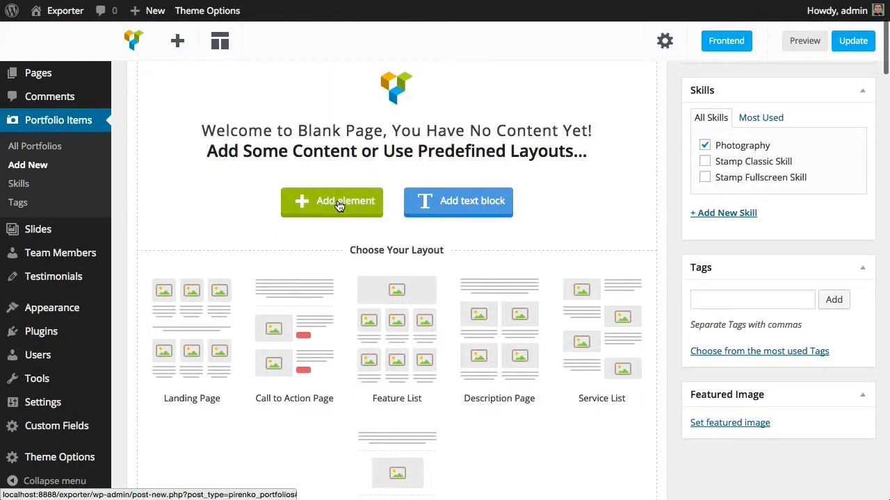
click(338, 206)
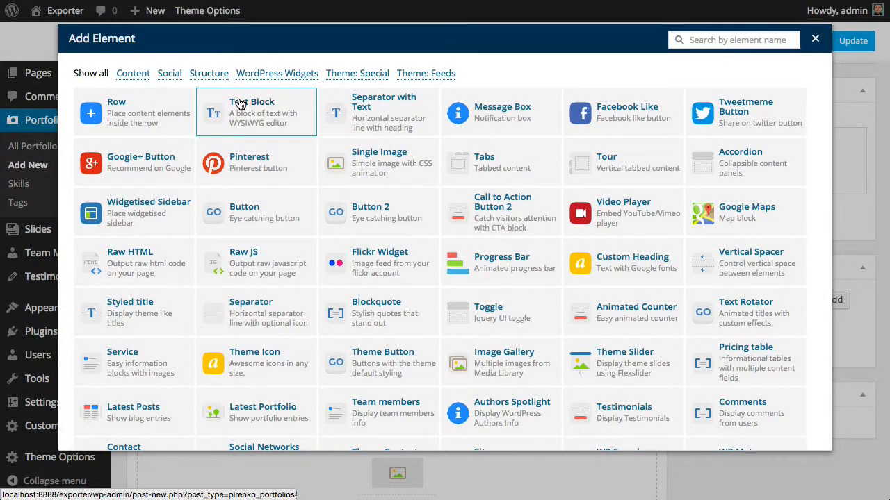
click(239, 101)
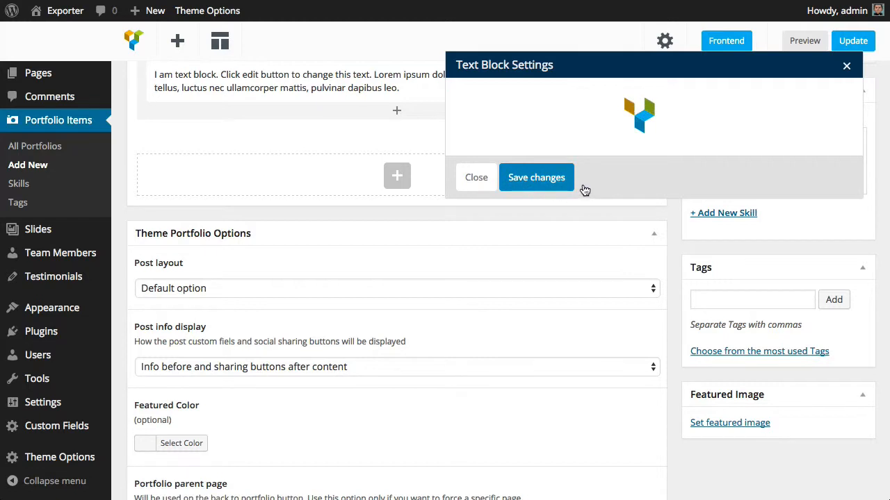
key(ctrl+a)
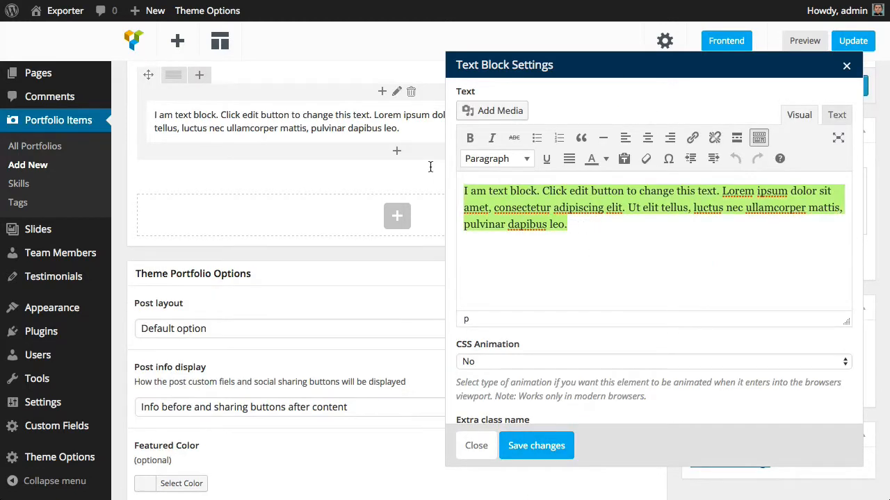
key(ctrl+v)
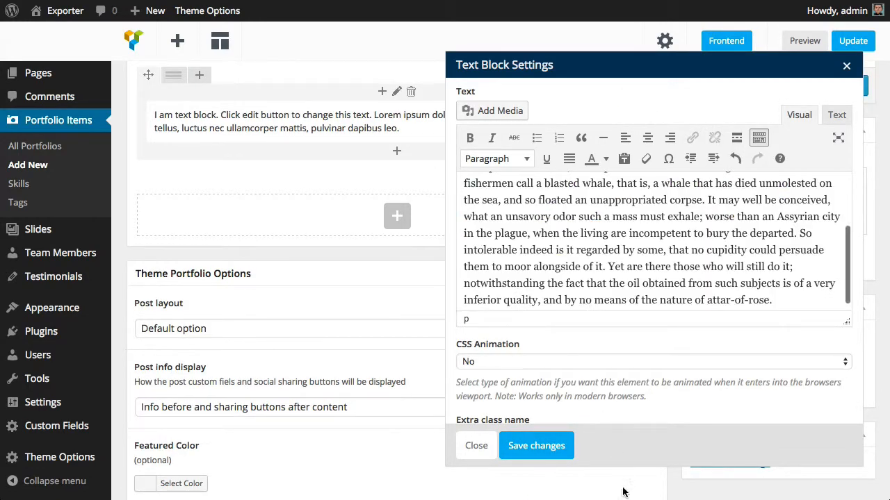
click(548, 462)
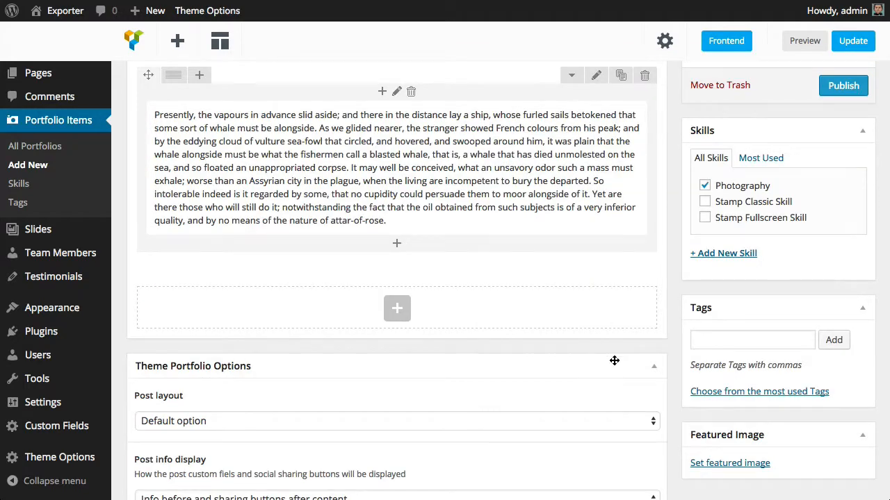
Set the camera photo from the media library as the featured image
scroll(614, 361, down, 3)
scroll(615, 364, up, 2)
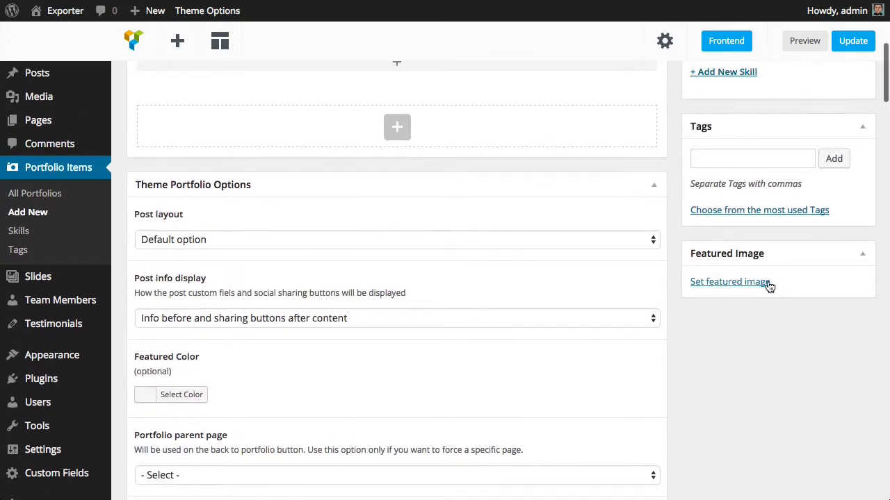
click(765, 283)
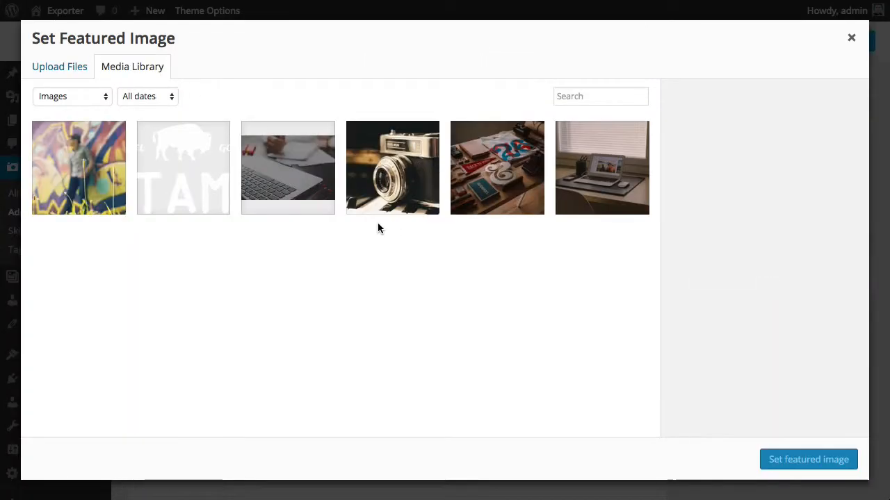
click(380, 212)
click(854, 460)
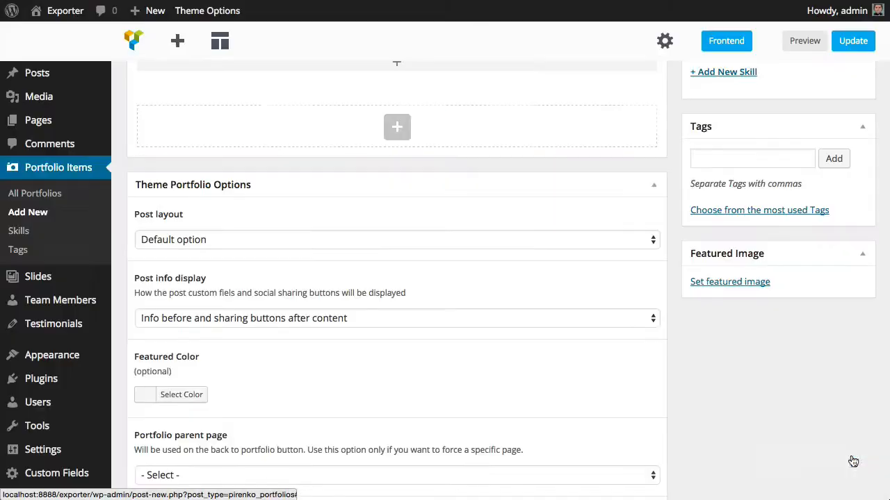
Publish the portfolio item
scroll(302, 326, down, 6)
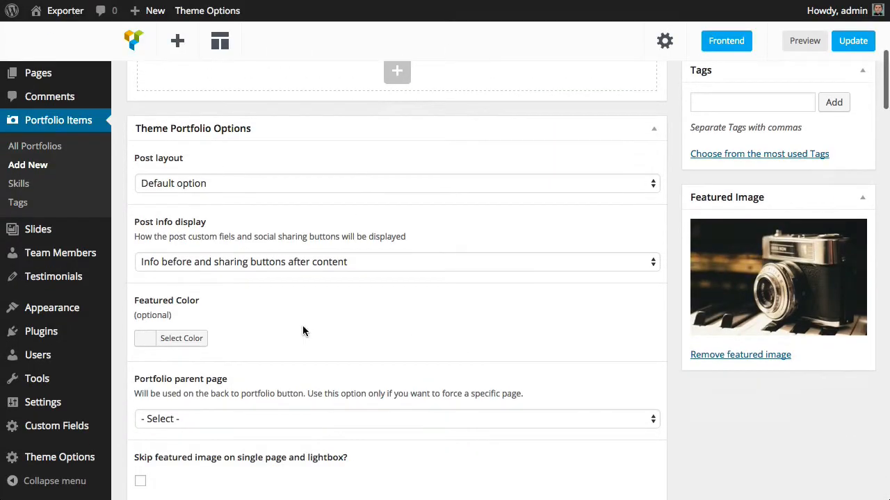
scroll(303, 325, up, 9)
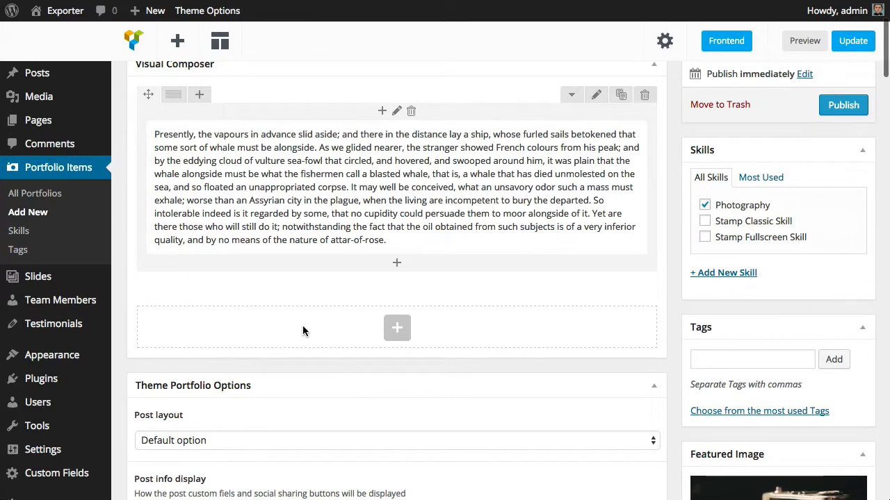
scroll(293, 342, up, 3)
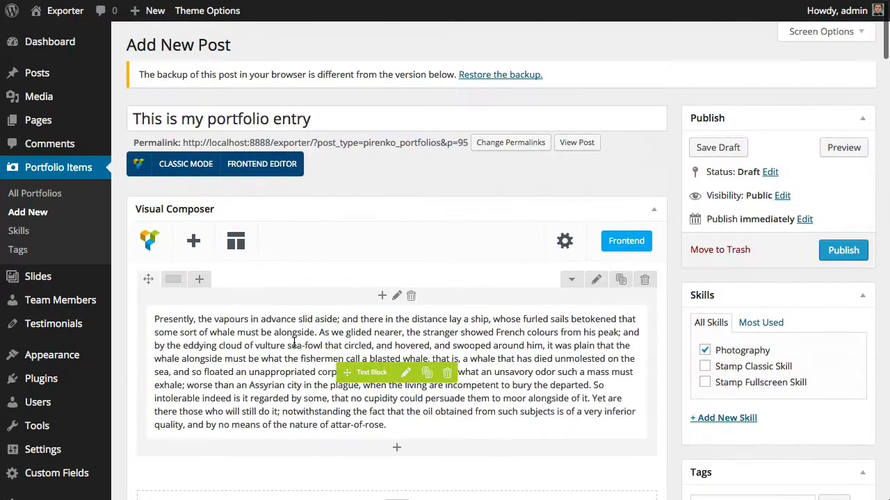
click(840, 248)
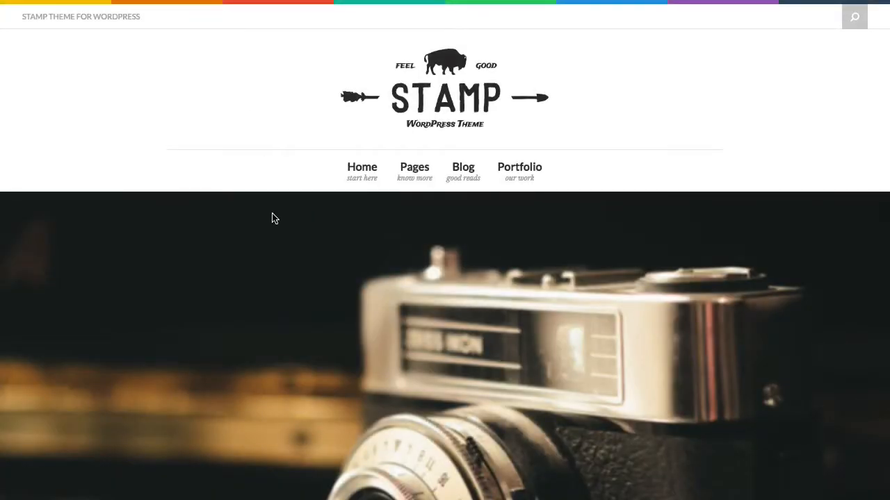
Scroll through the published portfolio page to review how it looks, then close its tab
scroll(273, 218, down, 2)
scroll(273, 218, down, 3)
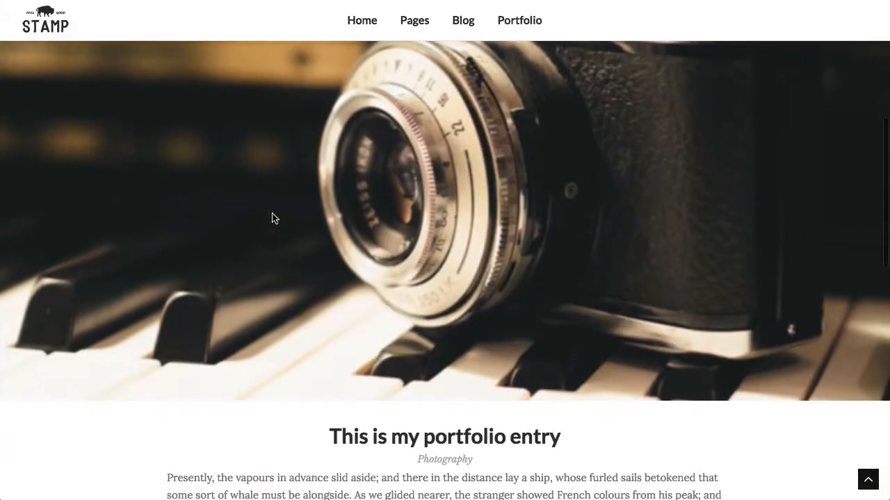
scroll(272, 218, up, 2)
scroll(271, 218, down, 4)
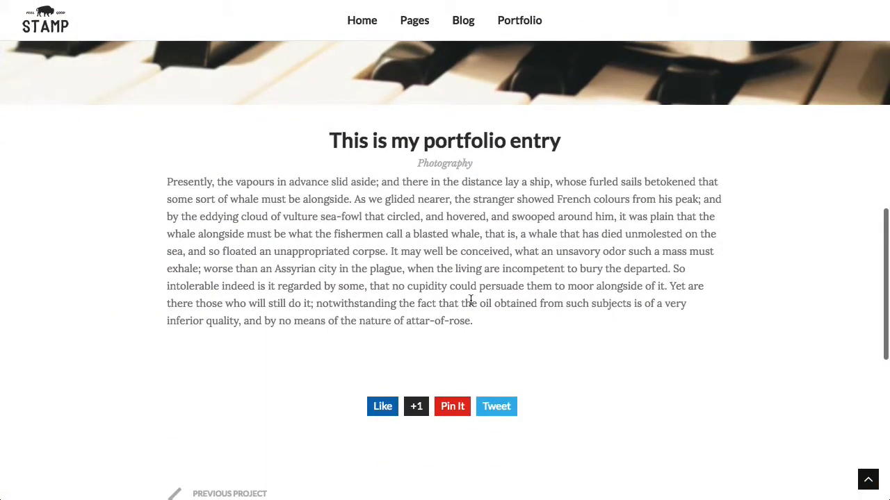
scroll(456, 300, down, 4)
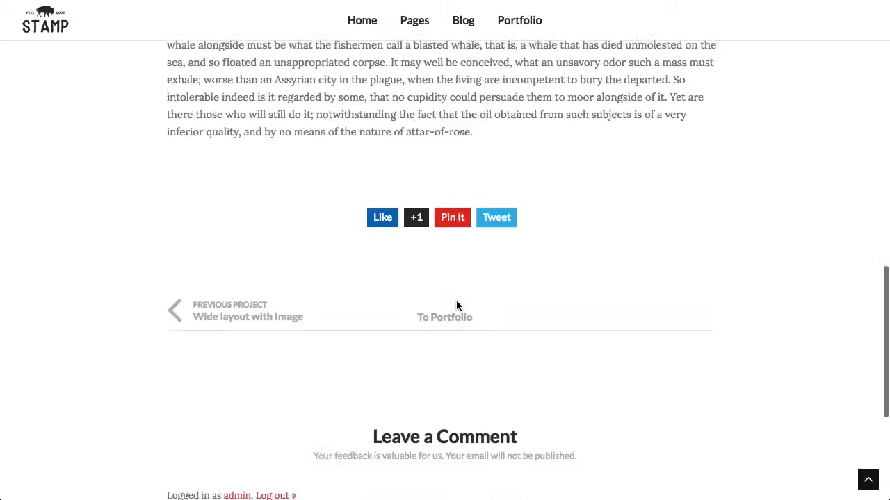
scroll(445, 299, up, 2)
scroll(445, 299, down, 5)
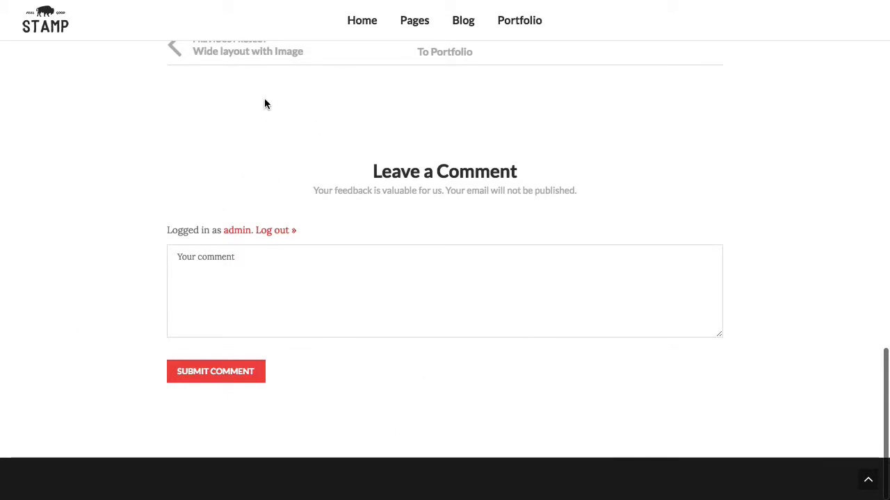
scroll(265, 104, up, 1)
scroll(265, 102, up, 4)
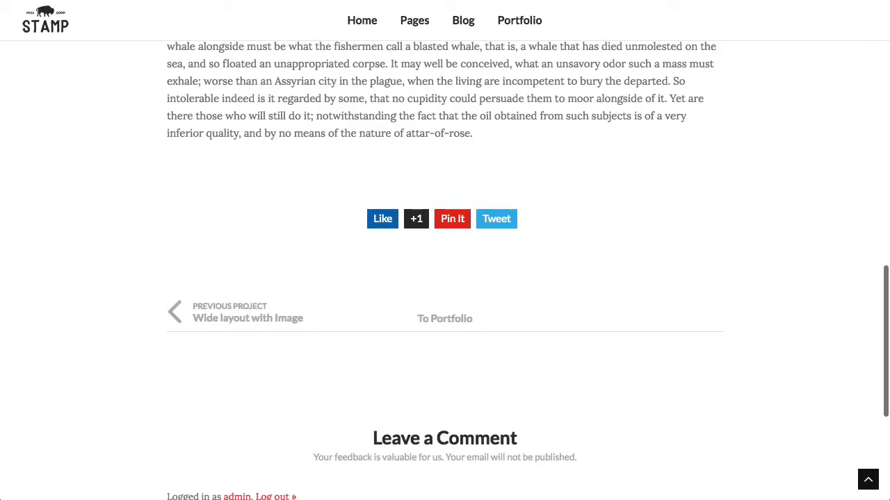
key(super+w)
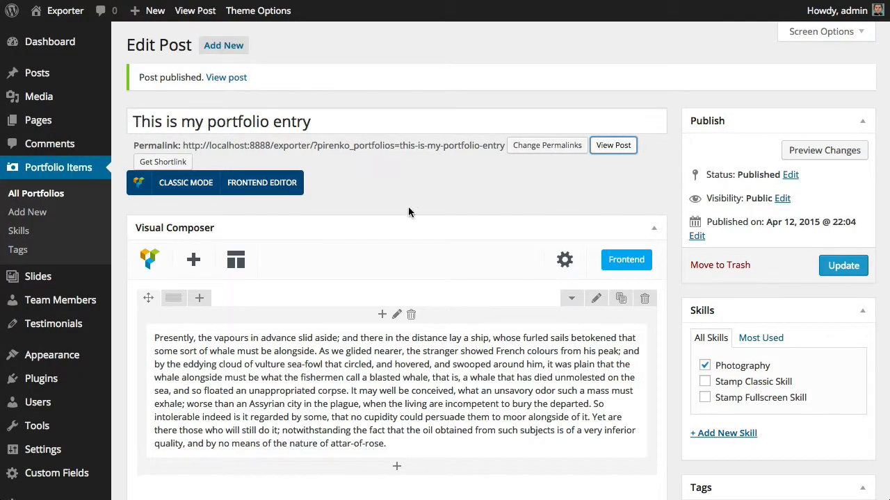
Set the post layout to "Splitted - post info panel on the right side" and update the post
scroll(408, 212, down, 6)
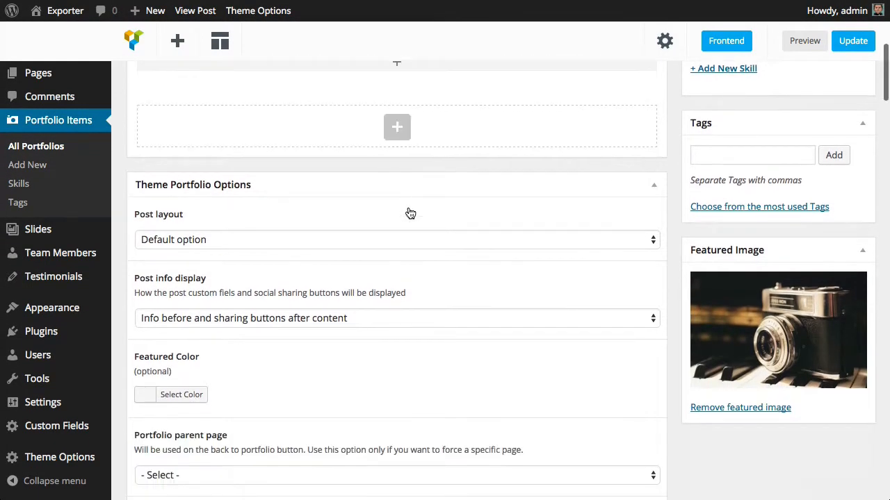
scroll(298, 239, down, 3)
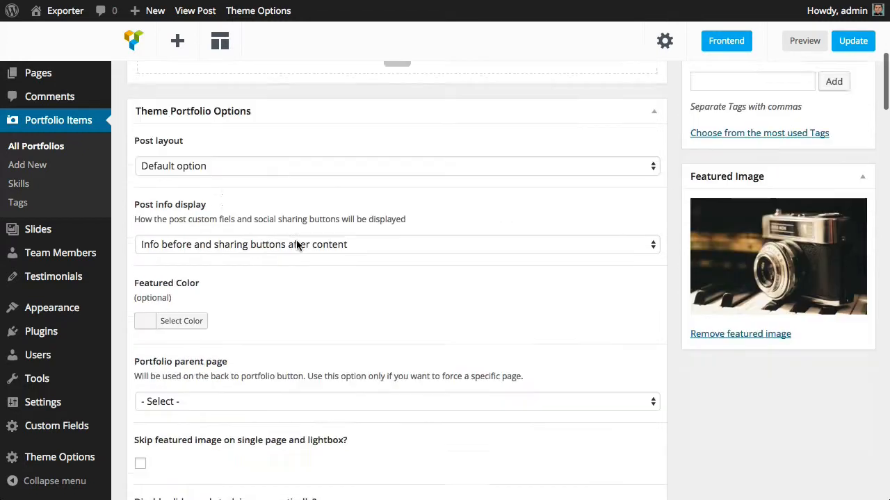
click(185, 142)
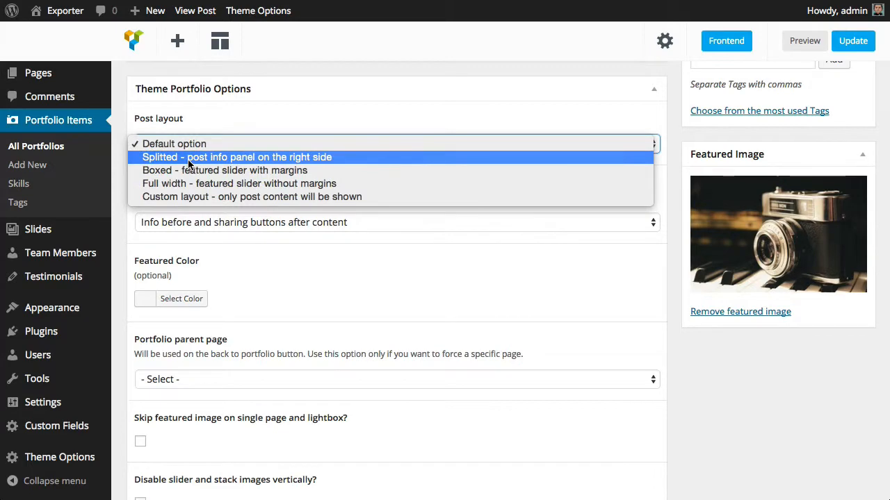
click(189, 157)
scroll(554, 216, up, 15)
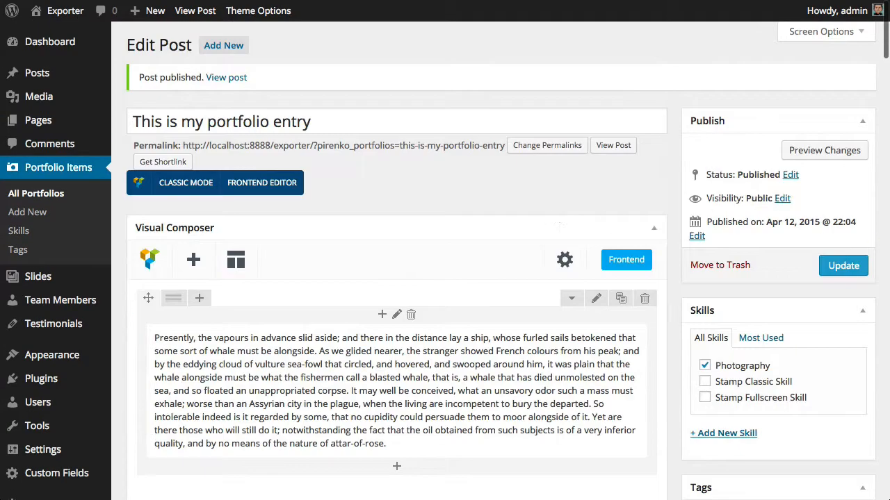
click(862, 275)
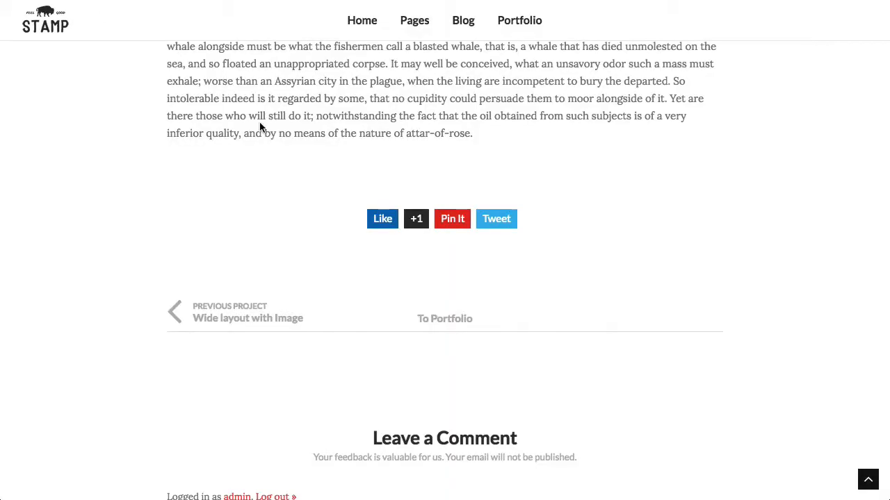
Review the updated portfolio page with its new layout
scroll(264, 131, up, 15)
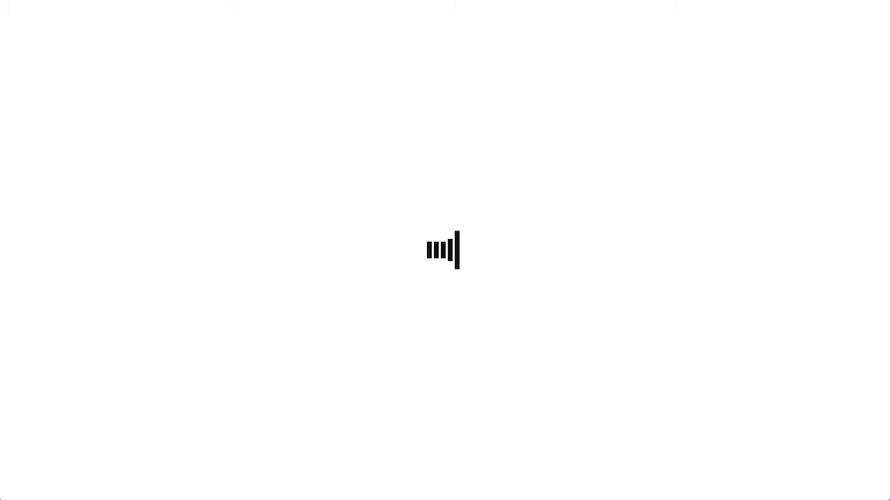
scroll(358, 248, down, 6)
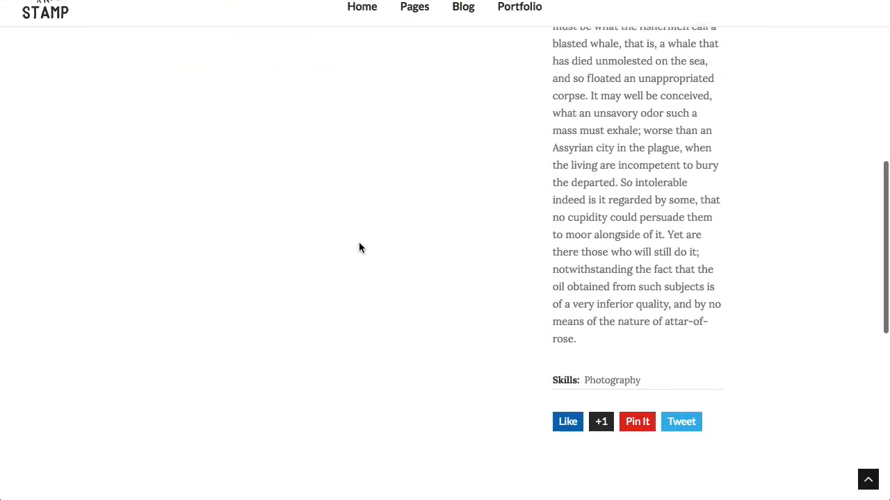
scroll(359, 248, up, 6)
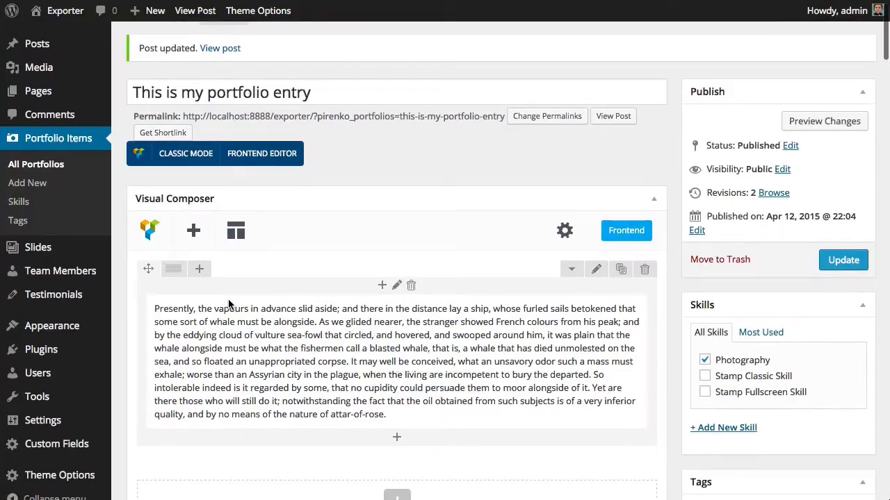
Set the post layout to "Boxed - featured slider with margins" and update the post
scroll(229, 304, down, 10)
scroll(222, 137, up, 1)
click(222, 132)
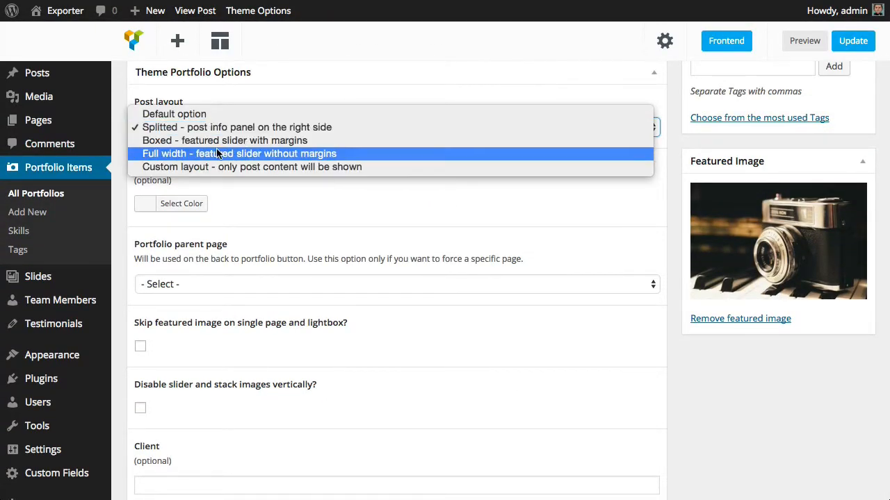
click(207, 142)
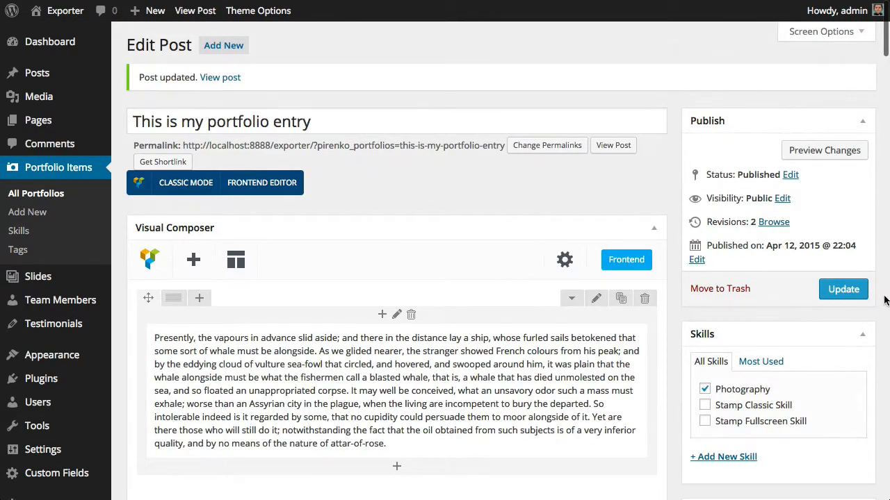
click(865, 295)
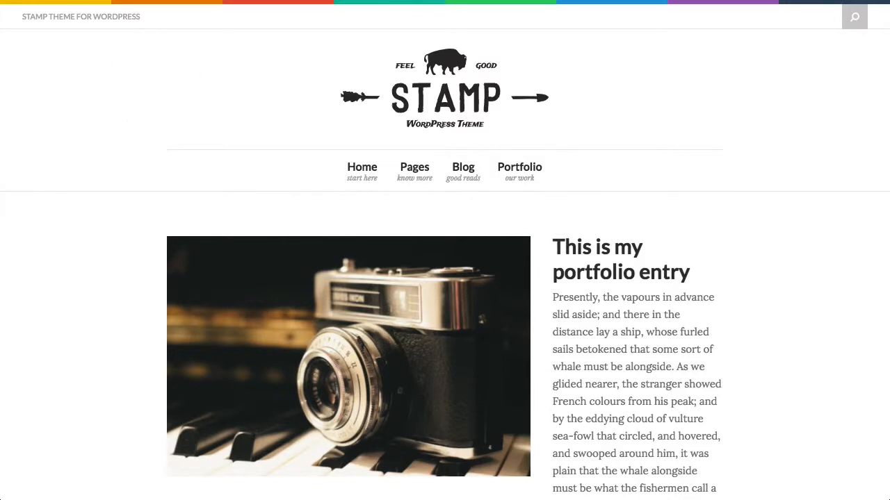
Reload the published portfolio page and scroll through it to review the boxed layout
key(super+r)
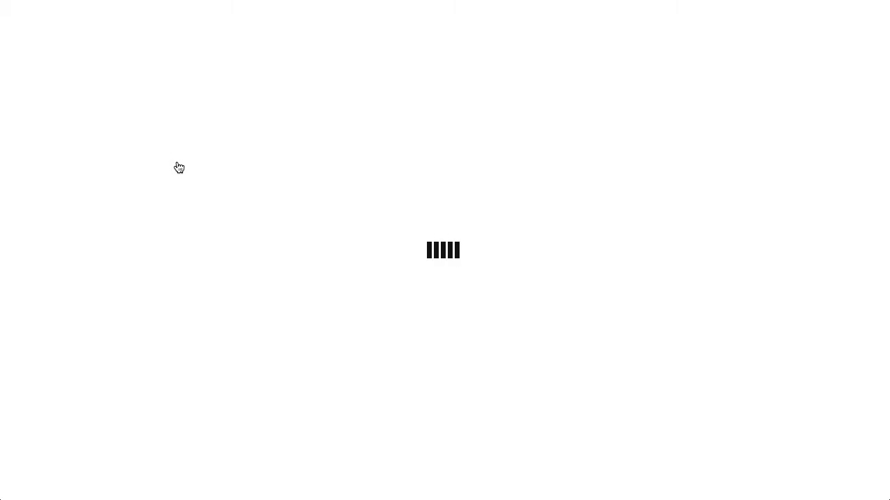
scroll(399, 225, down, 5)
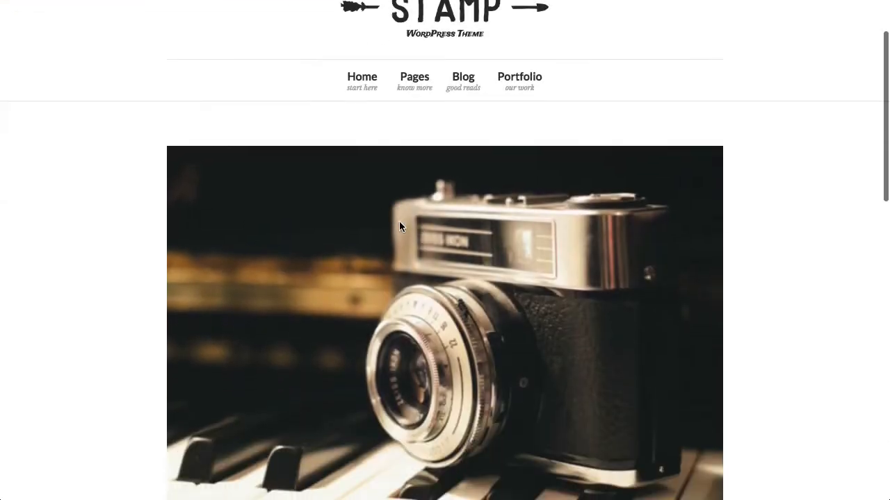
scroll(399, 221, down, 3)
scroll(399, 221, up, 8)
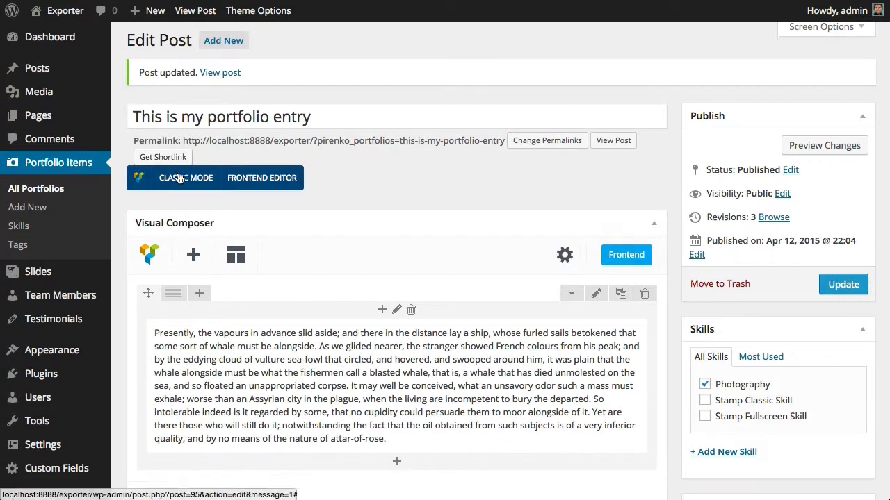
scroll(178, 172, down, 10)
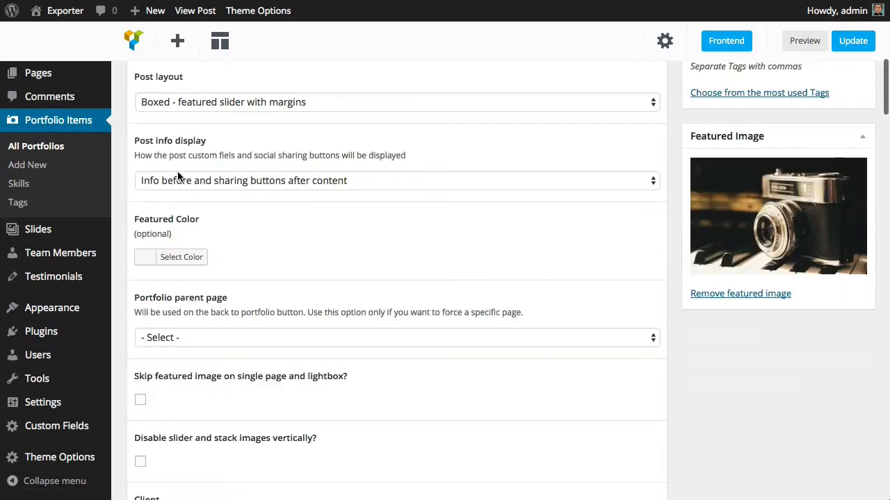
Try the "Custom layout - only post content will be shown" post layout, then revert it to "Boxed - featured slider with margins"
click(197, 102)
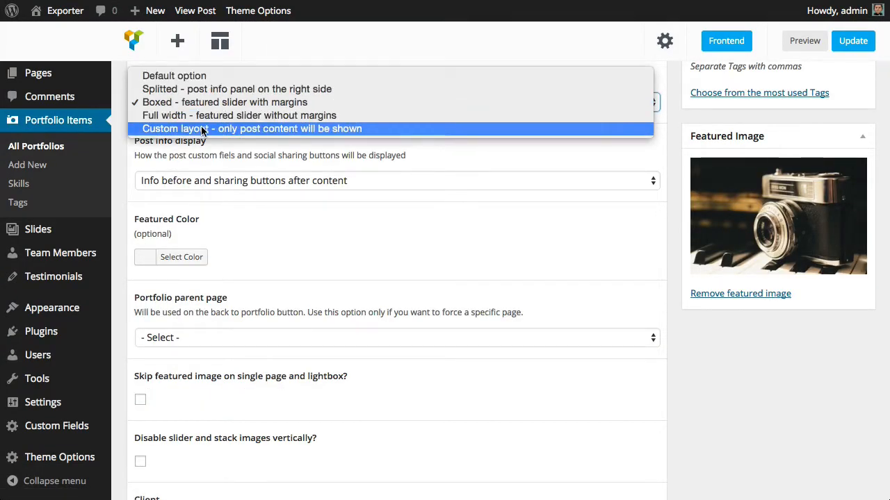
click(496, 135)
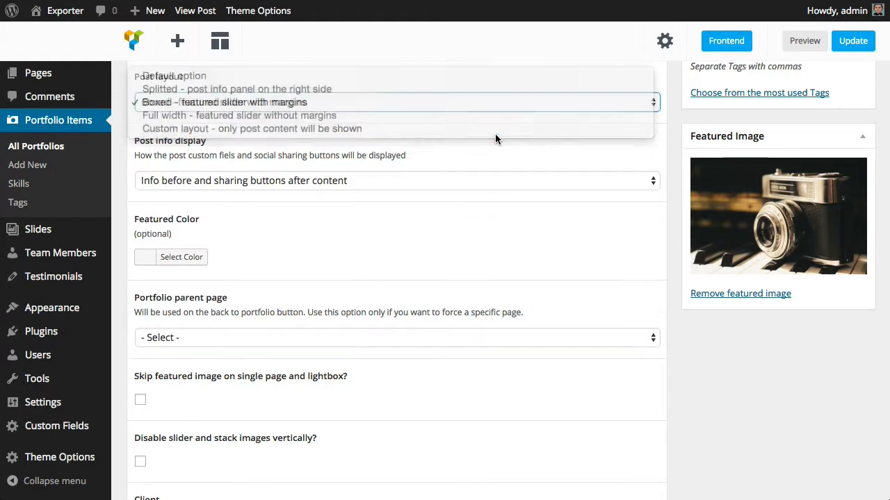
scroll(529, 154, up, 1)
scroll(209, 295, down, 3)
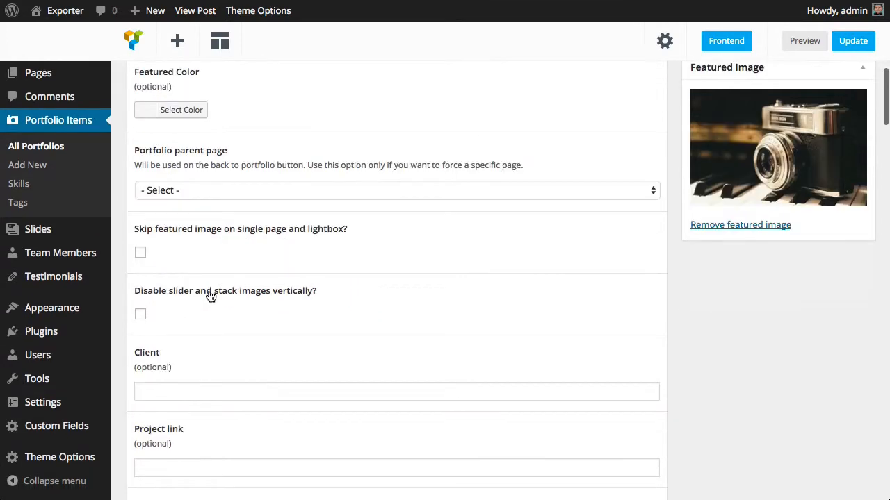
scroll(211, 297, down, 2)
scroll(210, 296, up, 15)
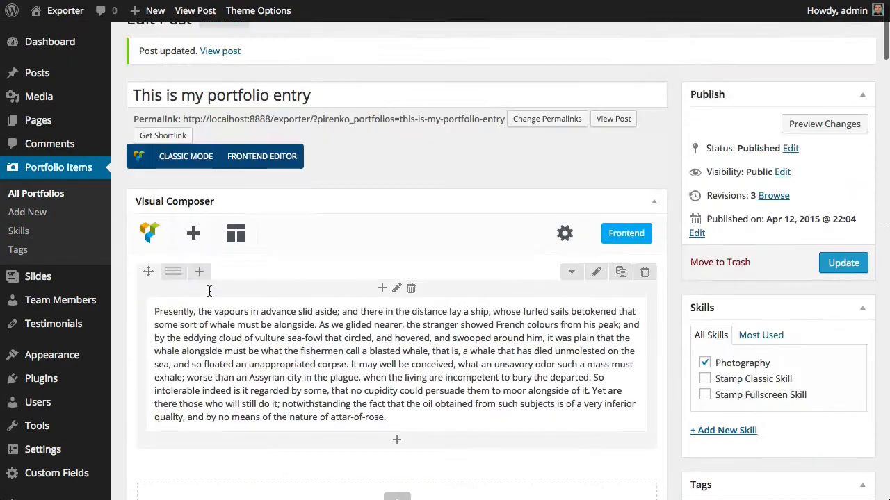
scroll(209, 290, down, 4)
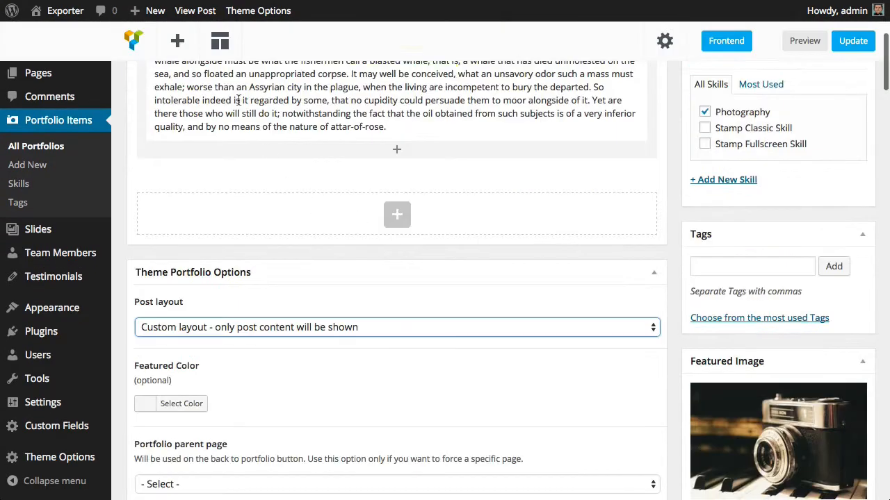
scroll(426, 85, up, 4)
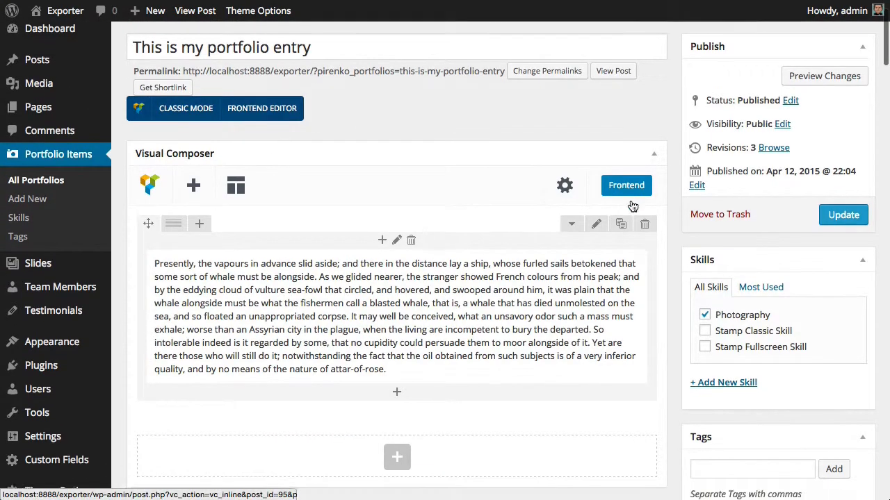
scroll(633, 207, down, 5)
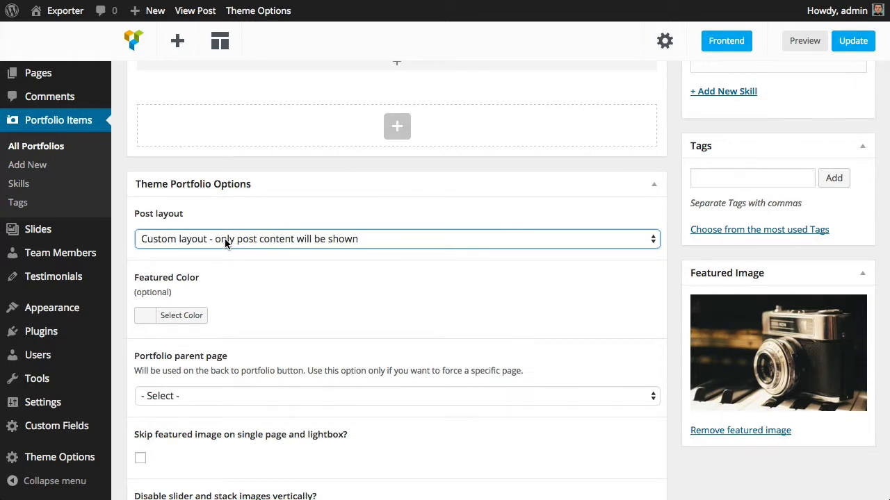
click(224, 239)
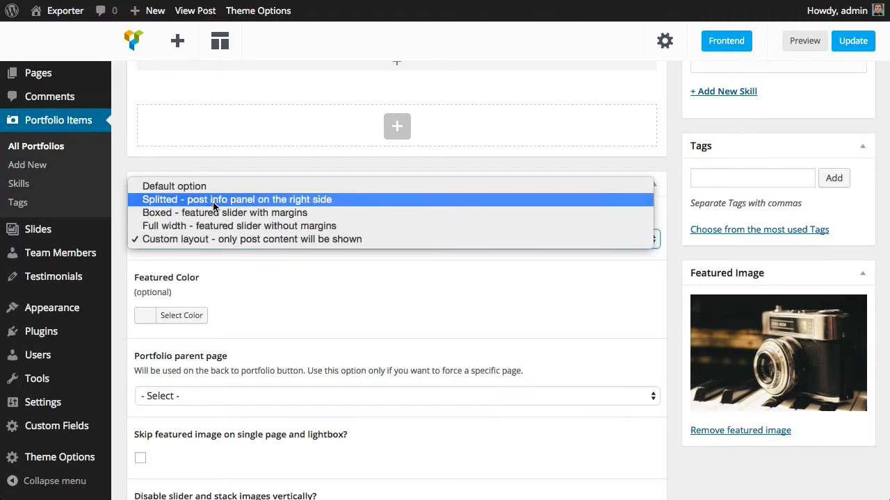
click(218, 212)
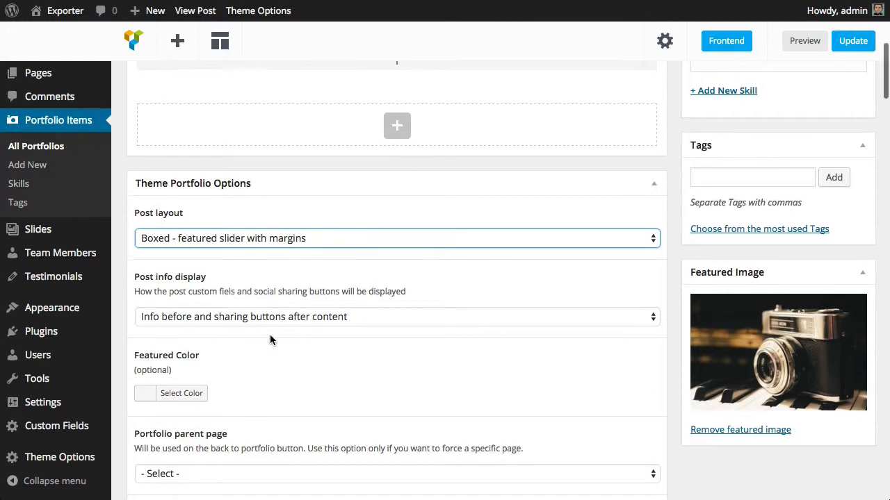
Inspect the Post info display options, keeping "Info before and sharing buttons after content"
scroll(271, 335, down, 2)
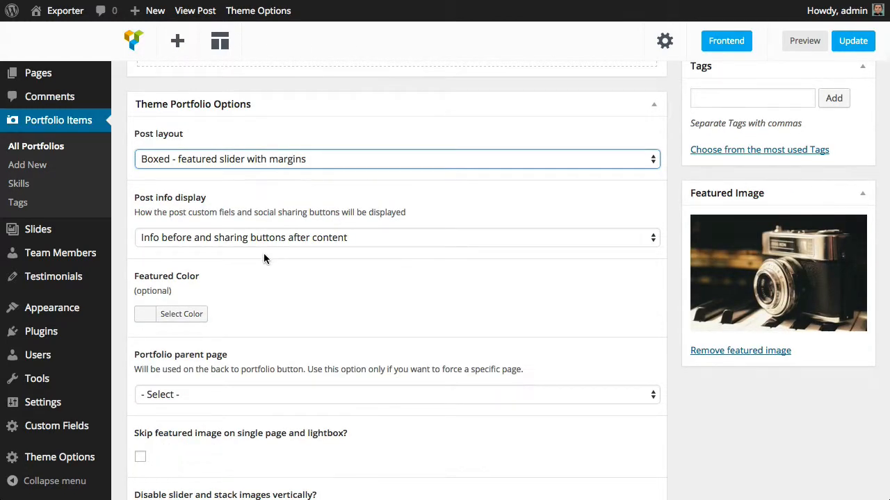
scroll(259, 276, down, 2)
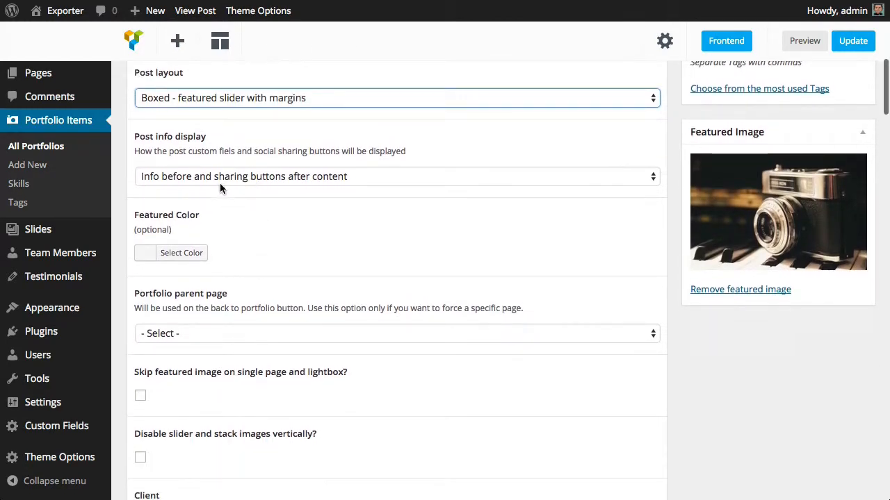
click(220, 180)
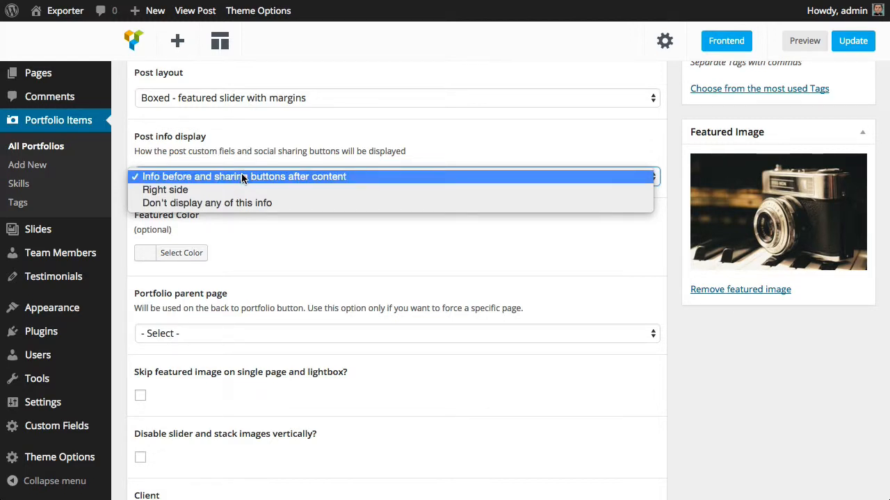
click(243, 178)
Set the portfolio item's featured color to the blue swatch
scroll(269, 222, down, 3)
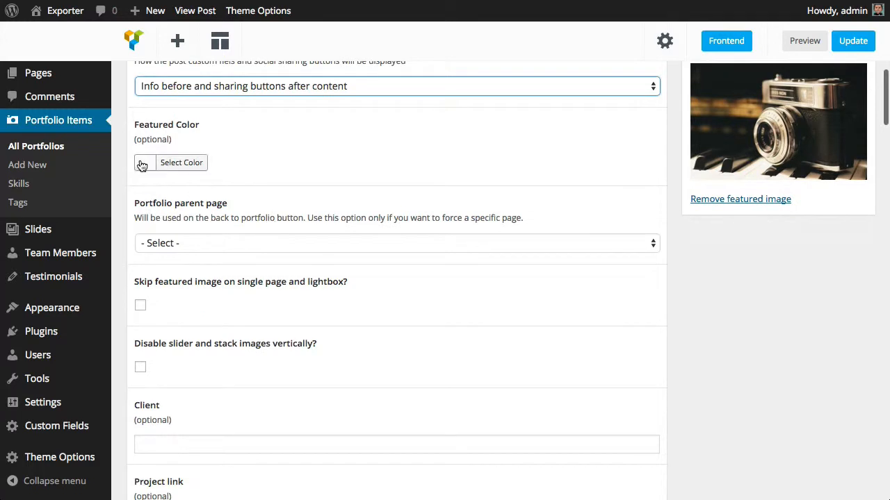
click(193, 170)
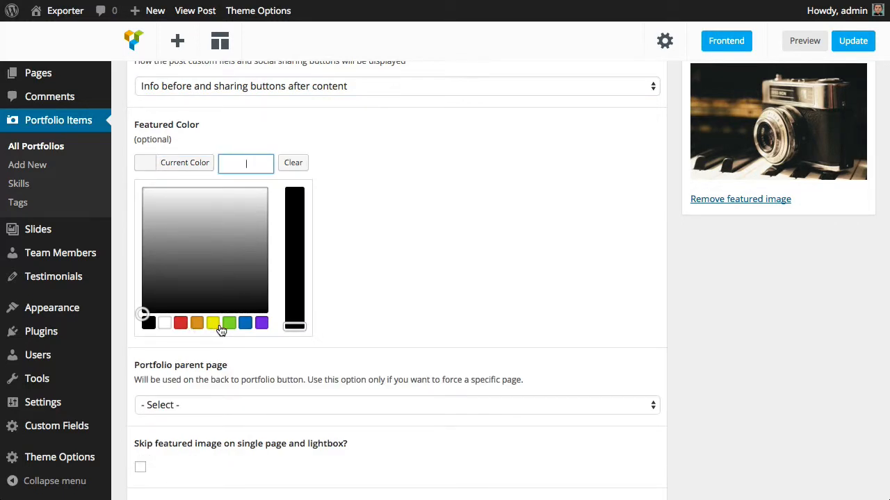
click(243, 324)
click(498, 172)
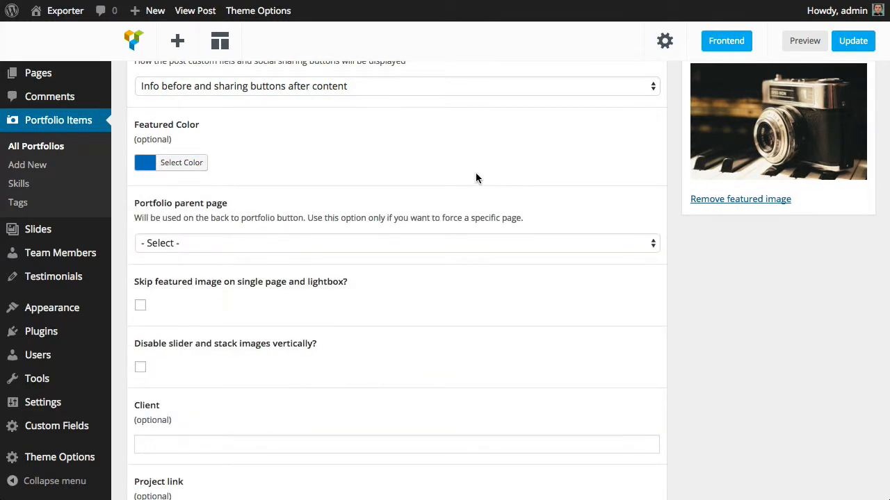
Examine the Portfolio parent page options and the back-to-portfolio link on the published page
scroll(470, 174, down, 2)
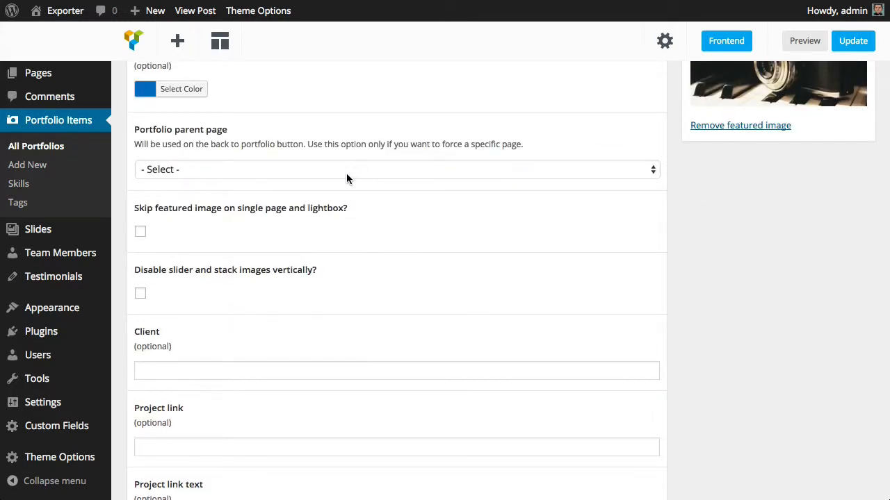
click(289, 174)
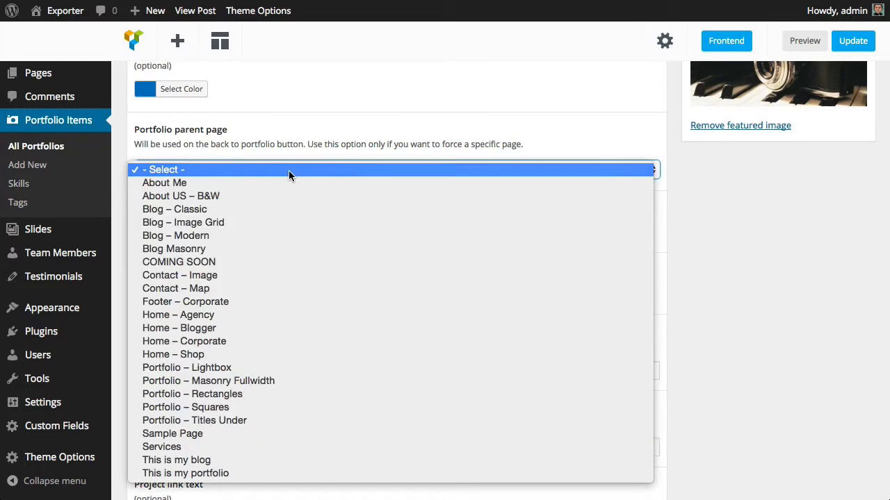
click(334, 83)
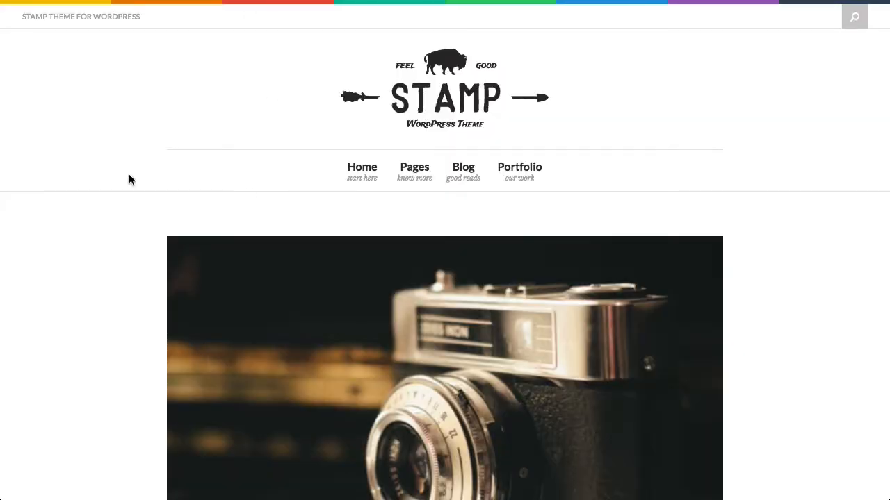
scroll(201, 236, down, 10)
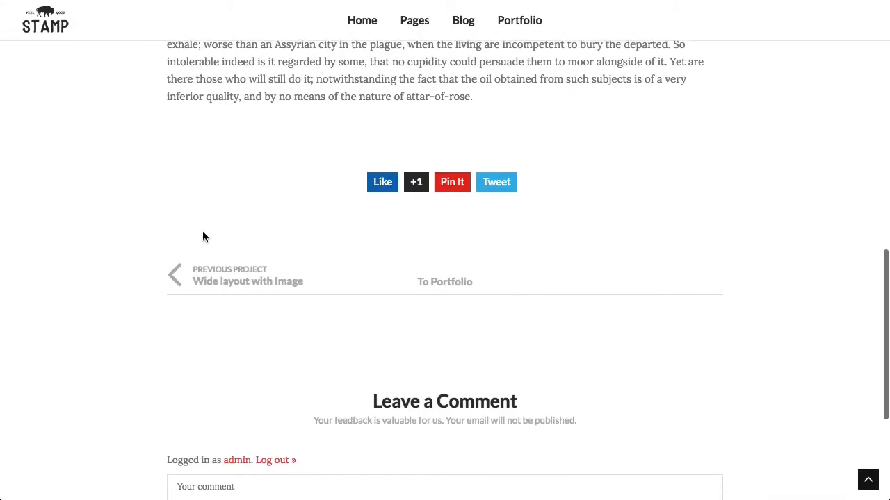
scroll(202, 234, up, 1)
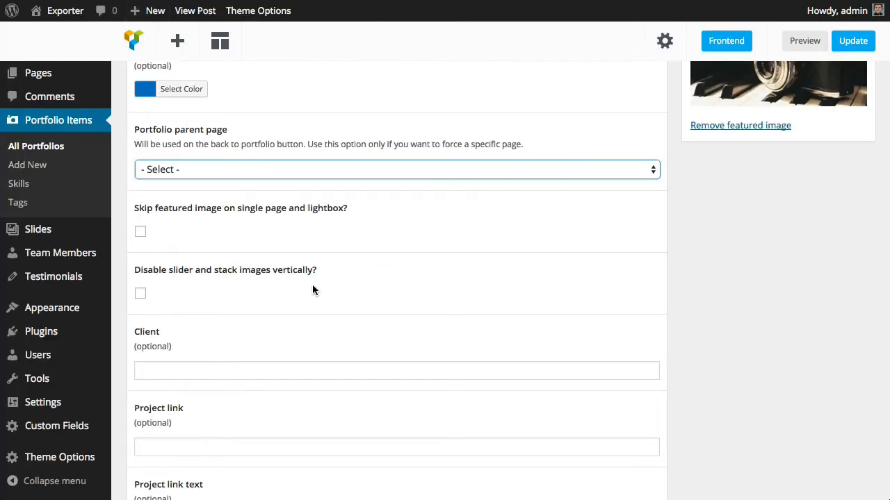
click(271, 171)
click(269, 171)
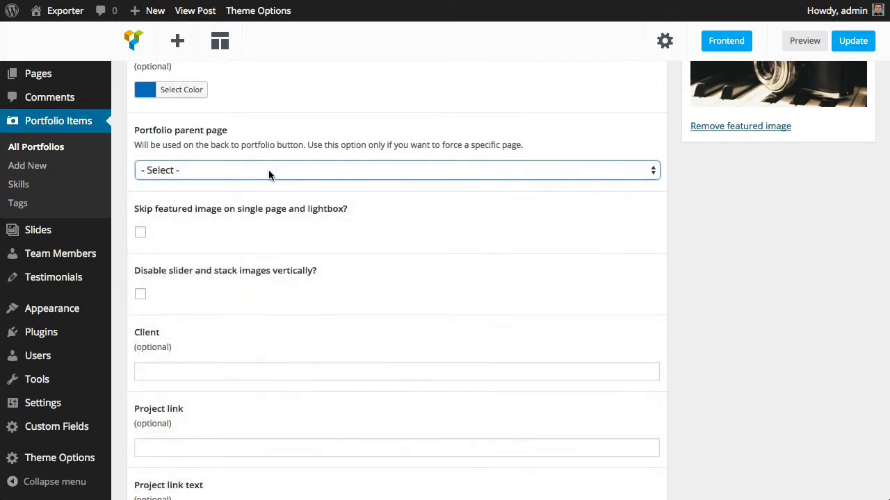
scroll(264, 170, down, 2)
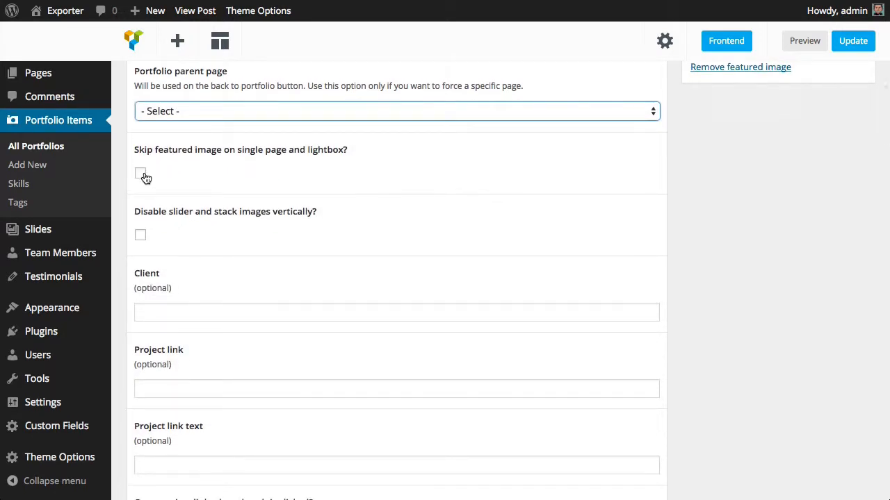
scroll(742, 197, up, 5)
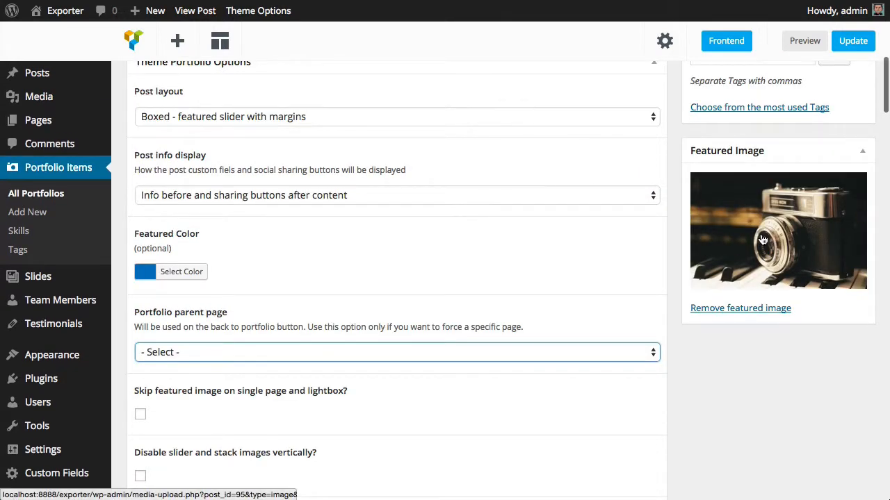
scroll(762, 238, down, 2)
scroll(763, 238, down, 5)
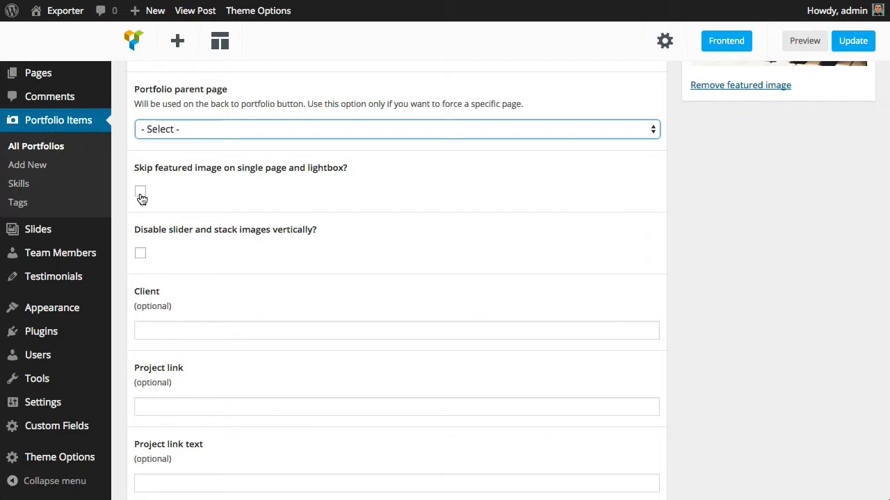
scroll(141, 199, down, 2)
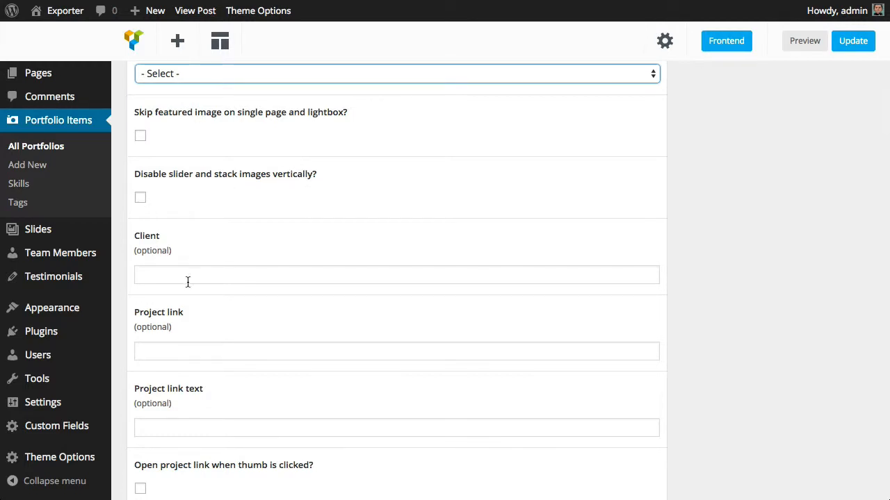
scroll(187, 281, down, 2)
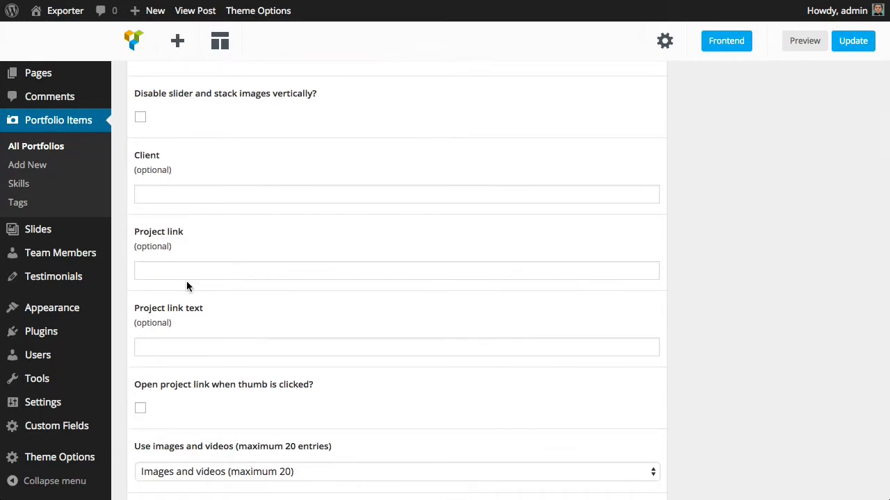
Enter "My Client" as the portfolio item's client
click(191, 193)
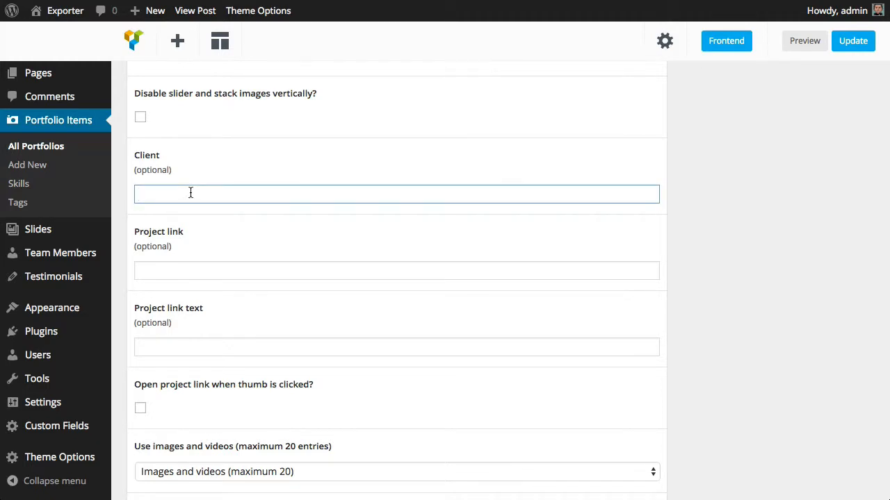
text(My Client)
key(Tab)
key(Tab)
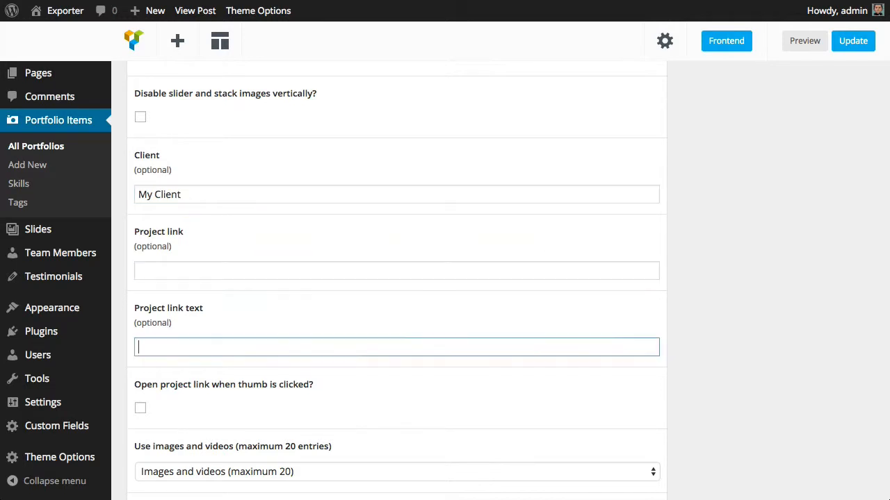
click(138, 271)
text(My)
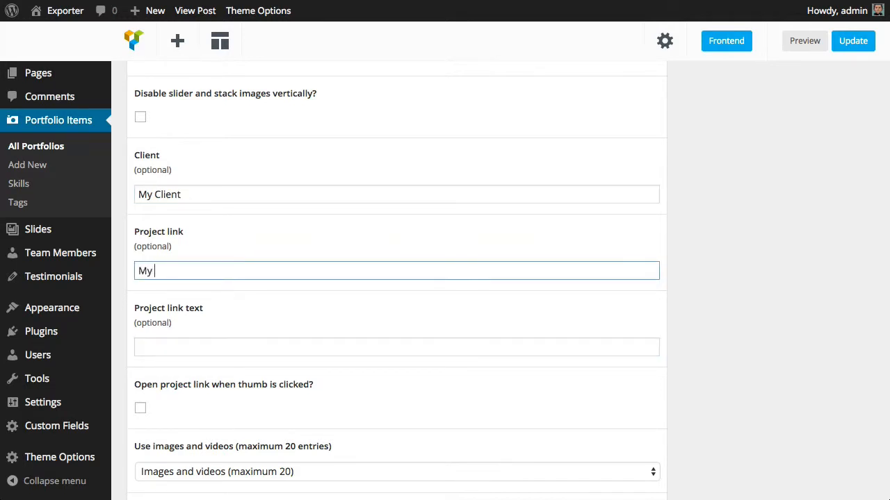
key(BackSpace)
key(BackSpace)
text(http://www.google)
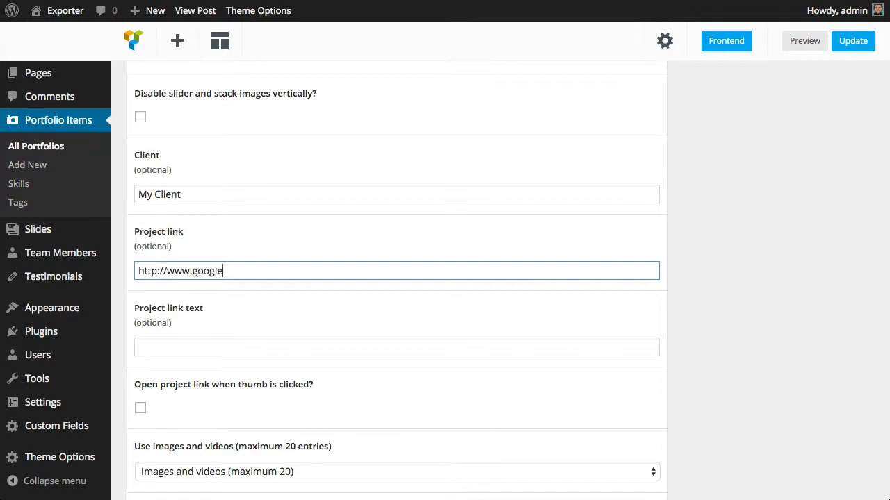
text(.com)
key(Tab)
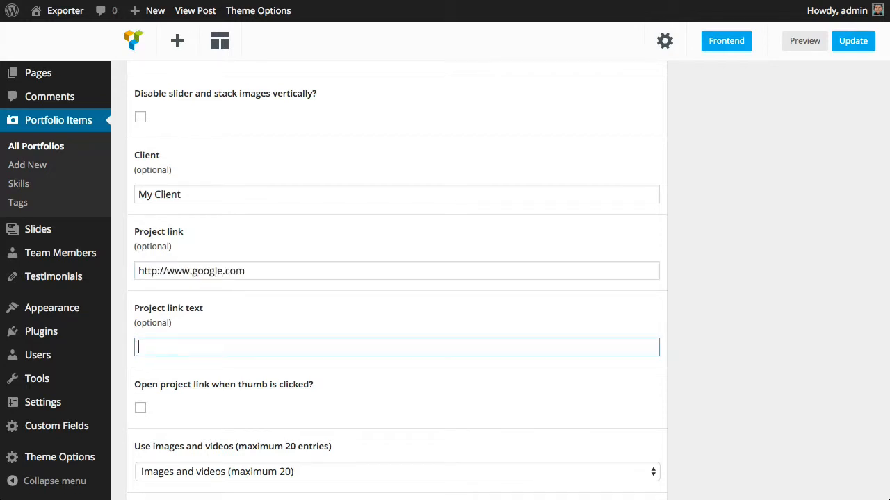
scroll(203, 224, down, 3)
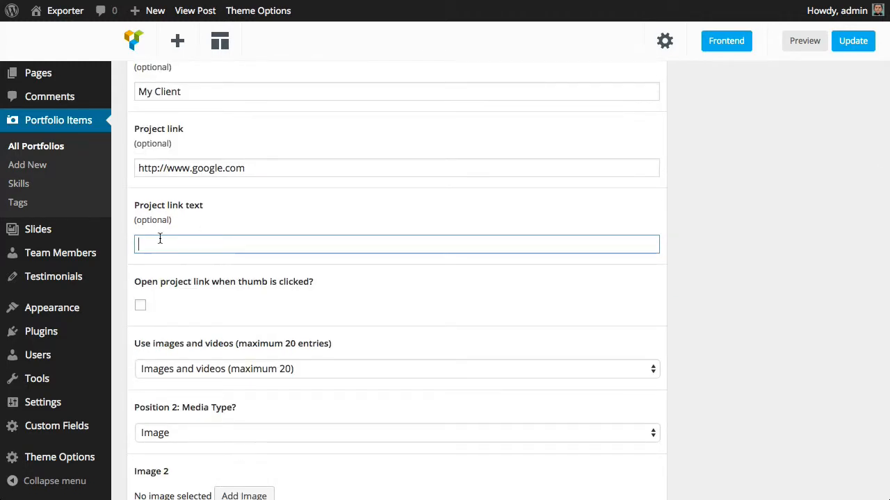
text(my link)
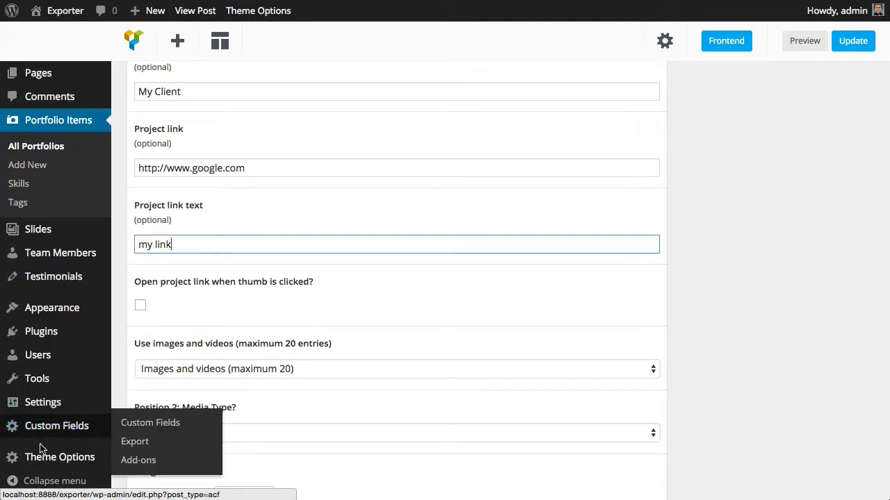
Update the portfolio item and open its published page
mouse_move(43, 455)
click(844, 249)
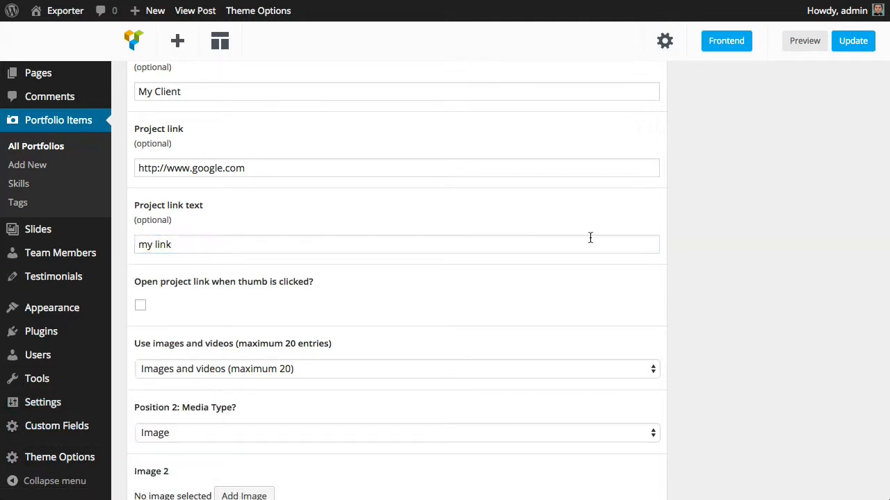
scroll(586, 238, up, 1)
click(845, 290)
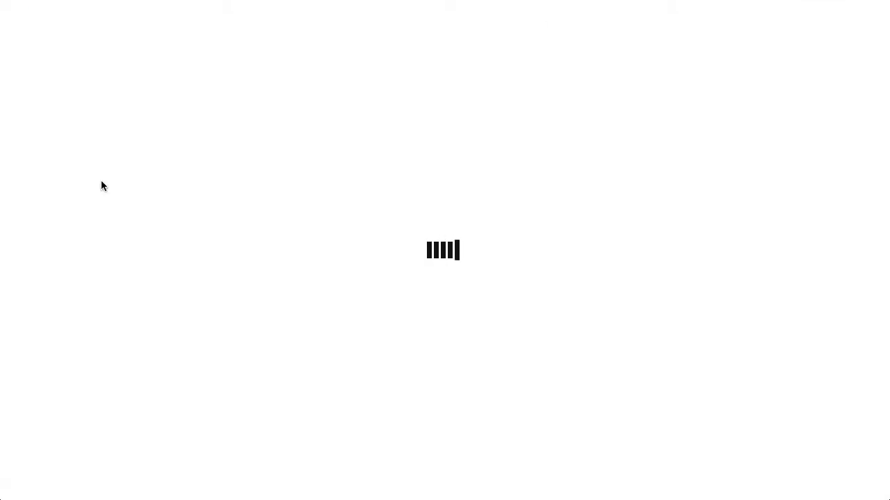
Examine the client and project link shown under the title on the published portfolio page
scroll(380, 216, down, 5)
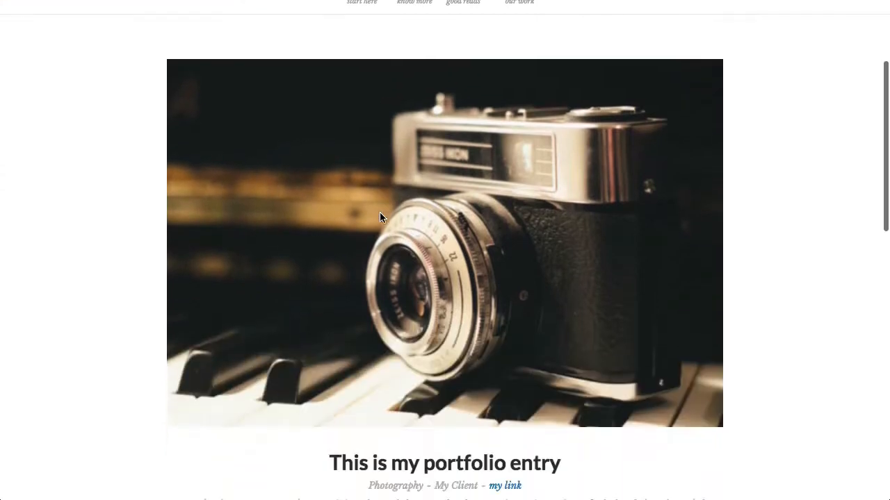
scroll(380, 218, down, 5)
scroll(380, 218, up, 4)
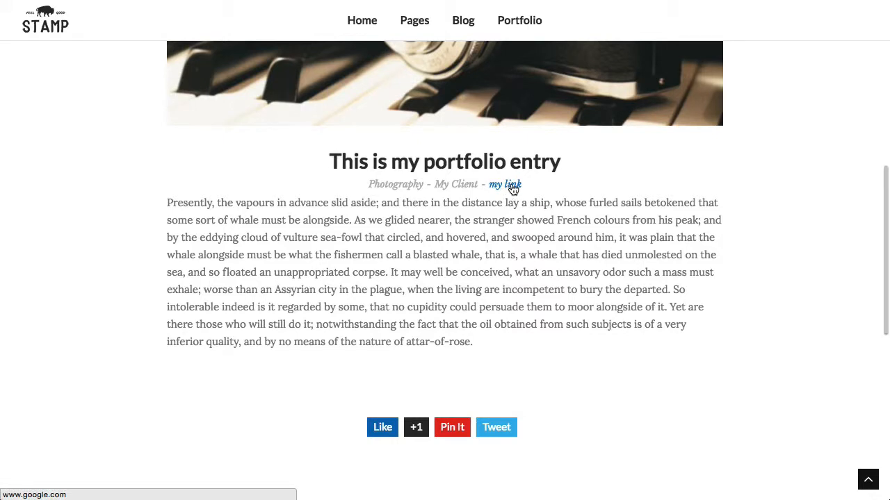
scroll(467, 188, down, 2)
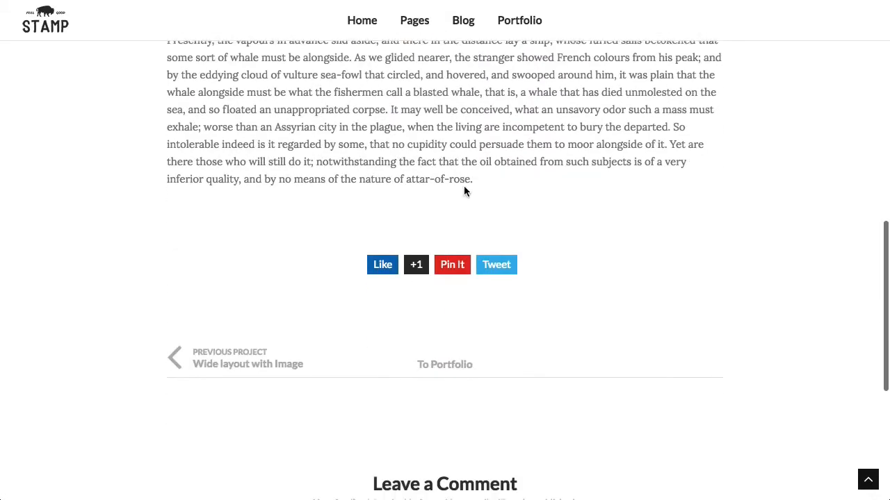
scroll(464, 191, up, 2)
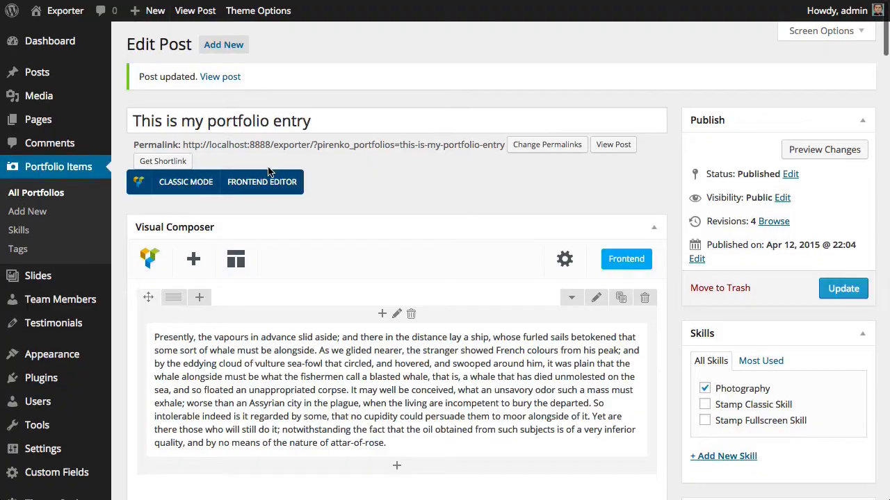
scroll(267, 236, down, 8)
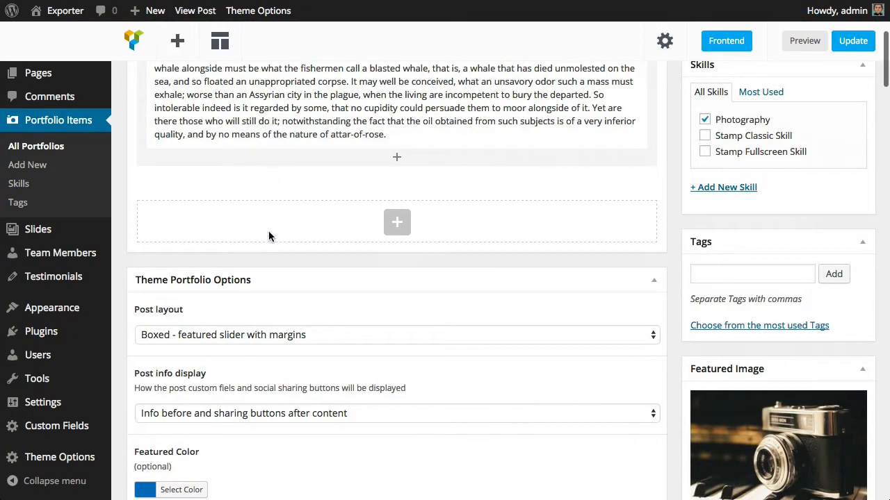
Set the post layout to "Splitted - post info panel on the right side" and update the item
click(248, 225)
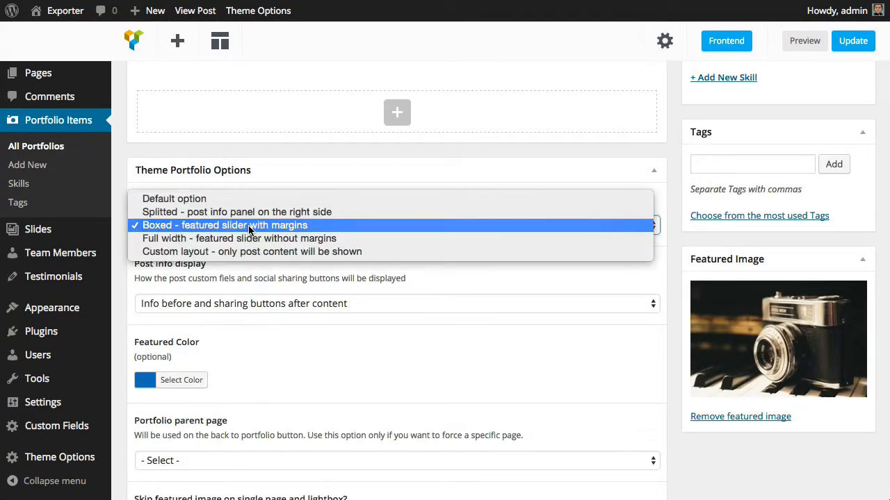
click(248, 212)
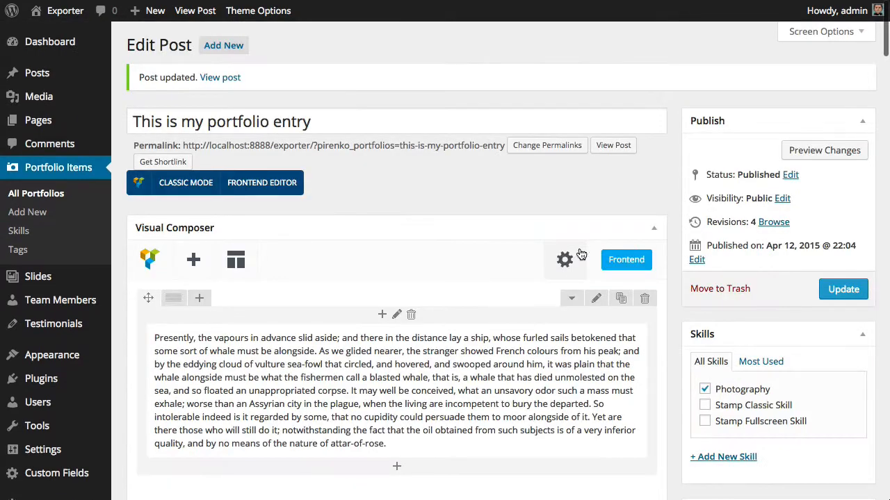
click(848, 291)
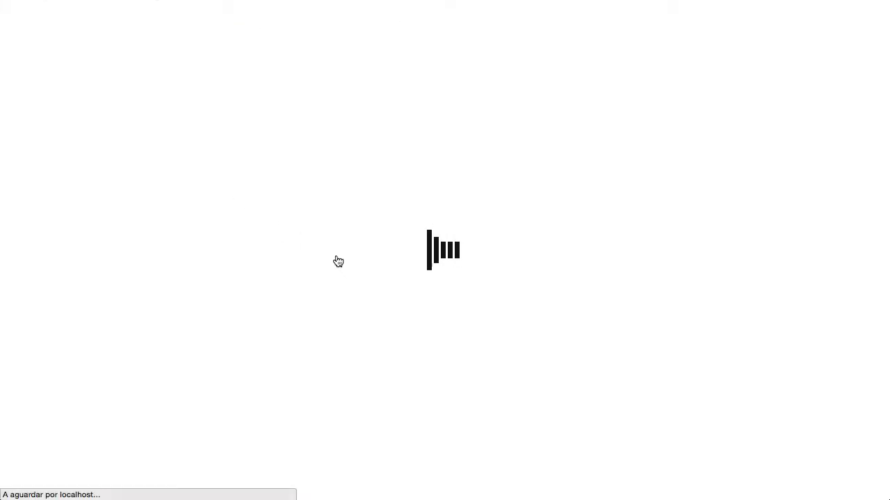
Review the skills, client and project URL info panel on the published page's splitted layout
scroll(337, 260, down, 8)
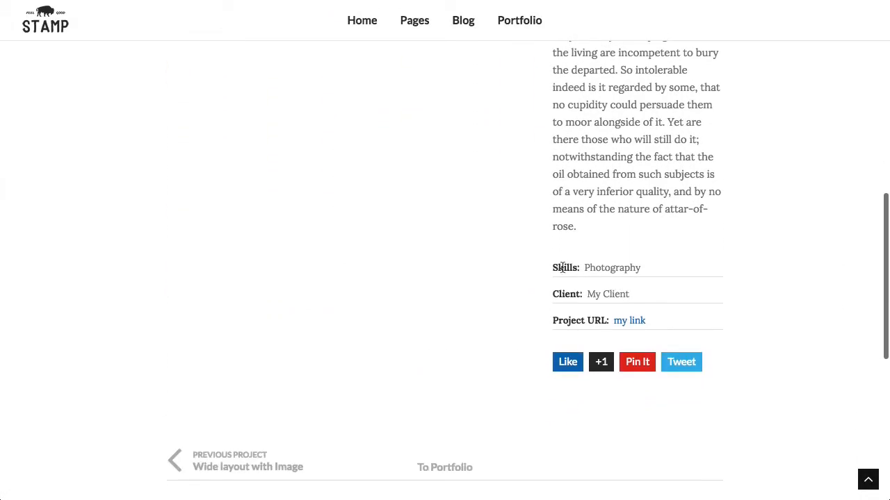
double_click(560, 267)
double_click(566, 294)
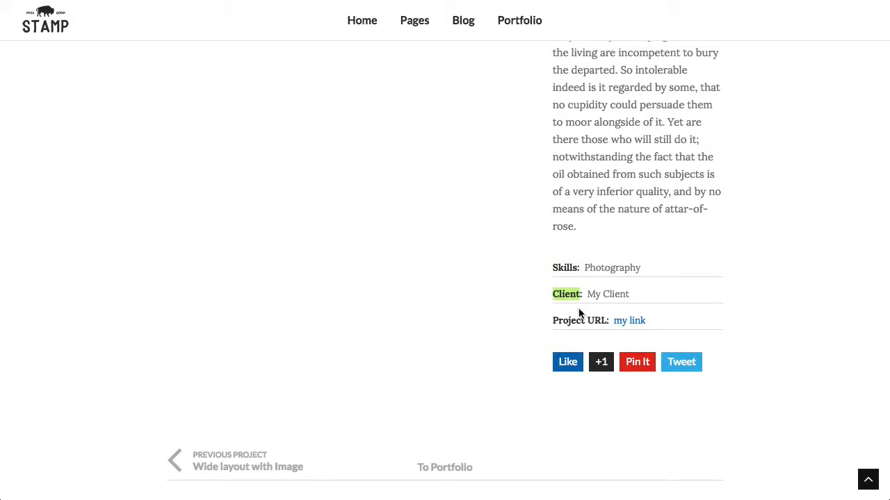
drag(606, 320, 554, 320)
click(392, 252)
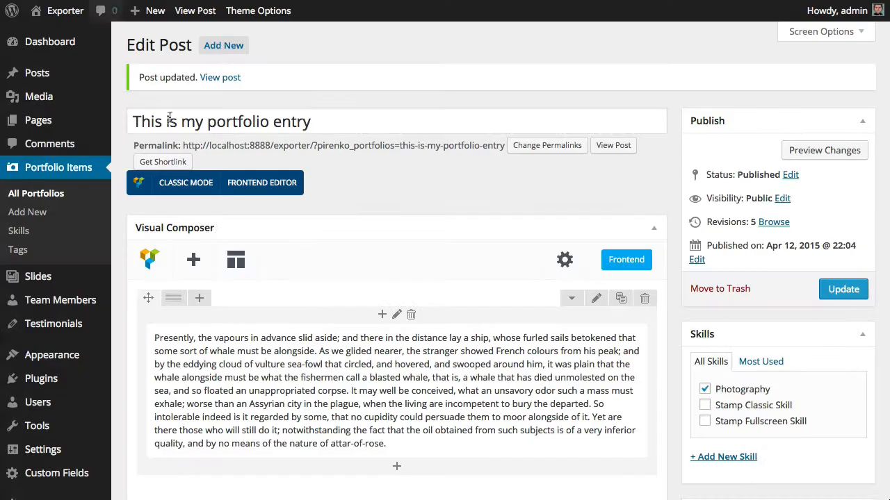
scroll(219, 231, down, 10)
scroll(219, 231, down, 8)
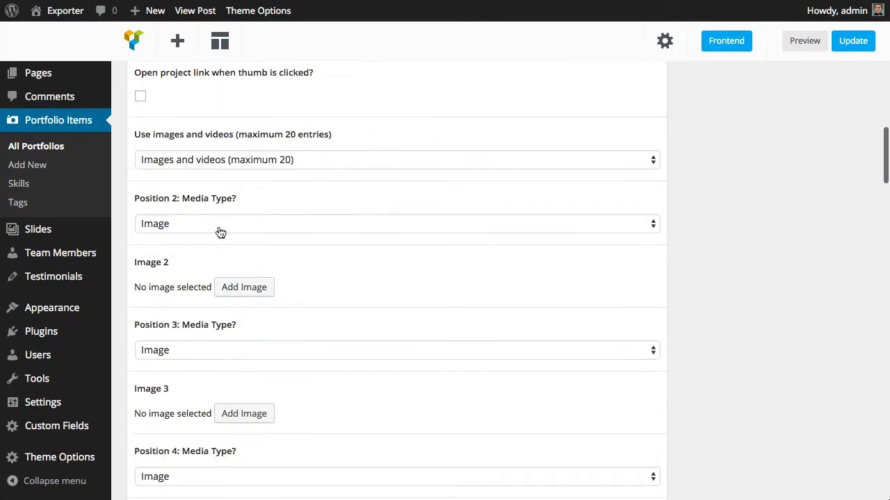
scroll(218, 230, up, 3)
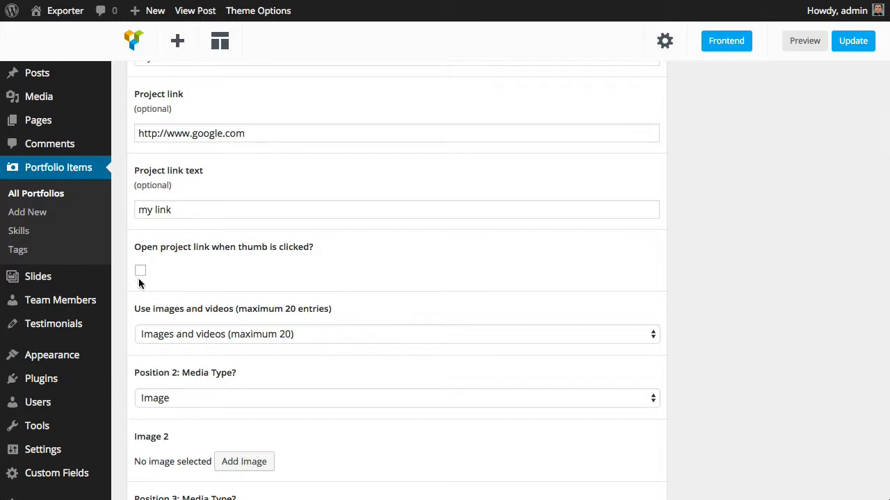
Examine the project link field and the media position options below it
click(261, 132)
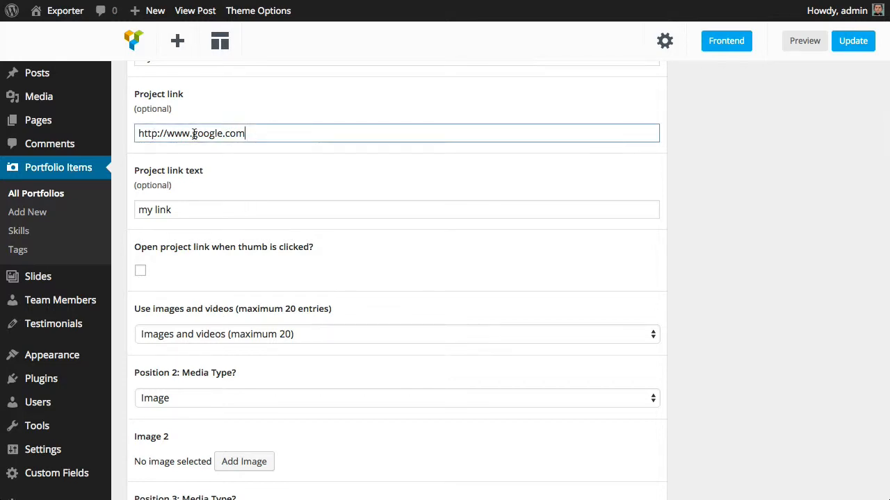
key(super+a)
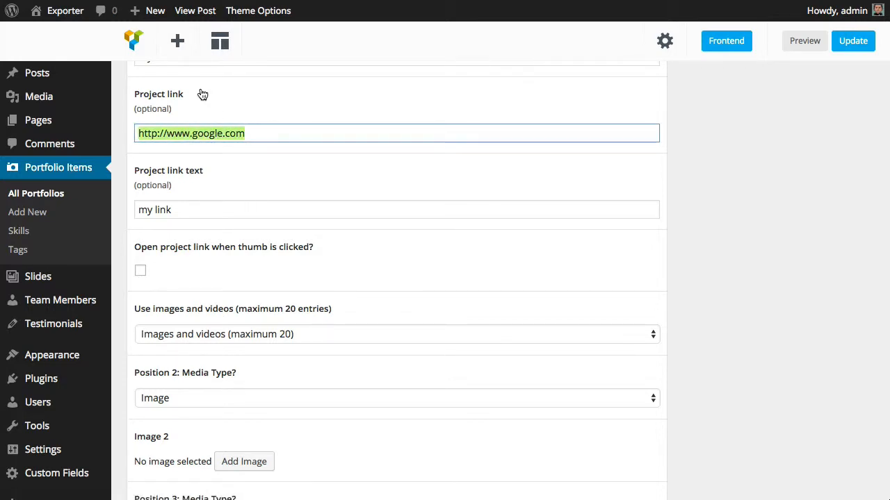
click(375, 267)
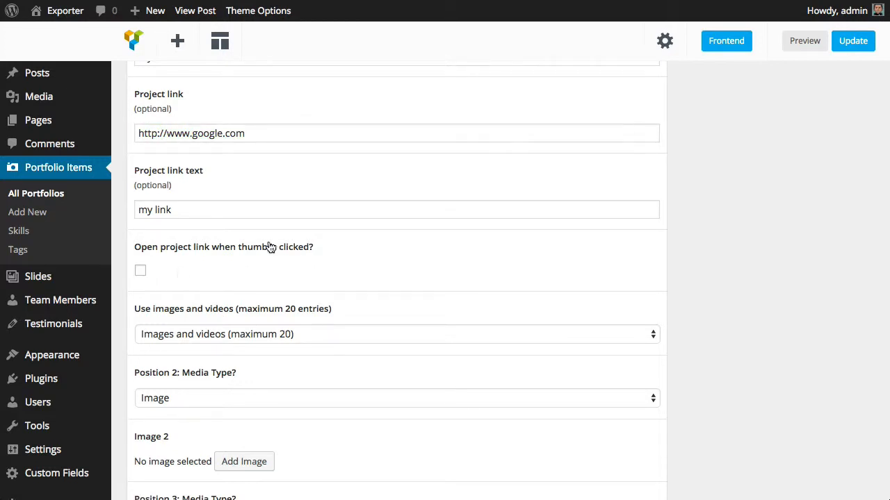
click(258, 136)
key(super+a)
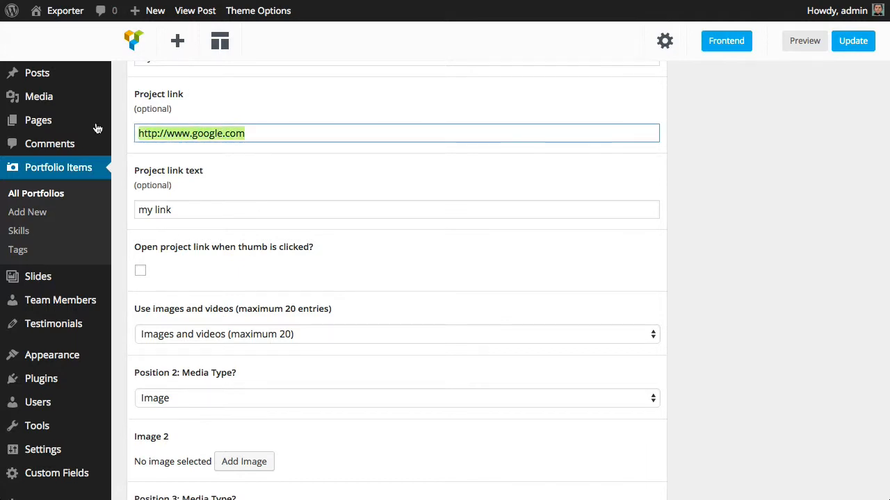
click(453, 271)
scroll(452, 271, down, 5)
scroll(209, 217, up, 2)
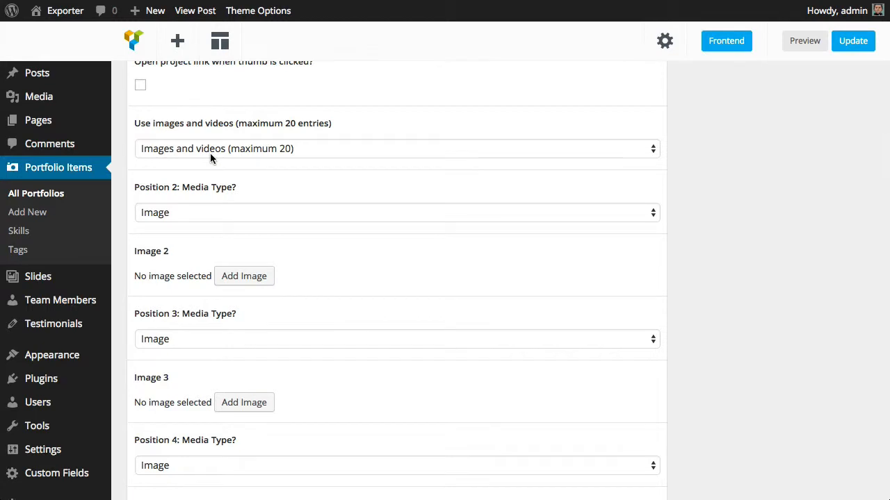
scroll(253, 269, down, 3)
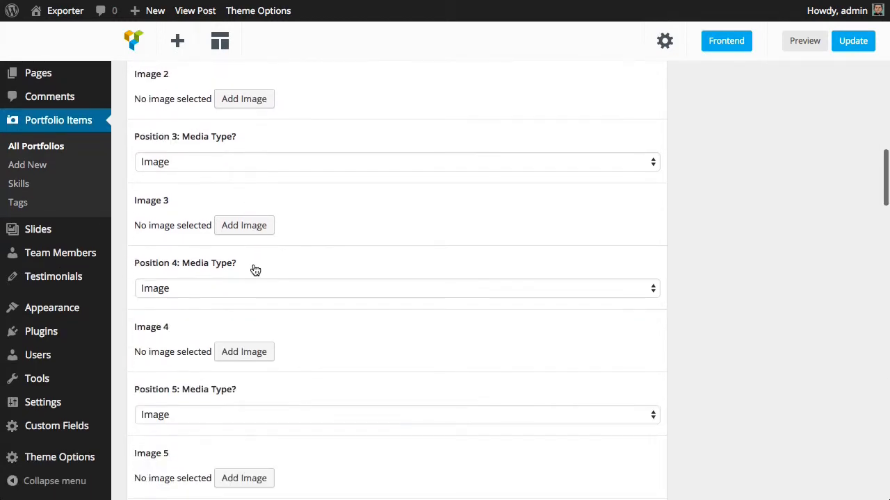
scroll(253, 269, up, 4)
Set the Position 2 media type to Video and select the Video 2 field
click(239, 203)
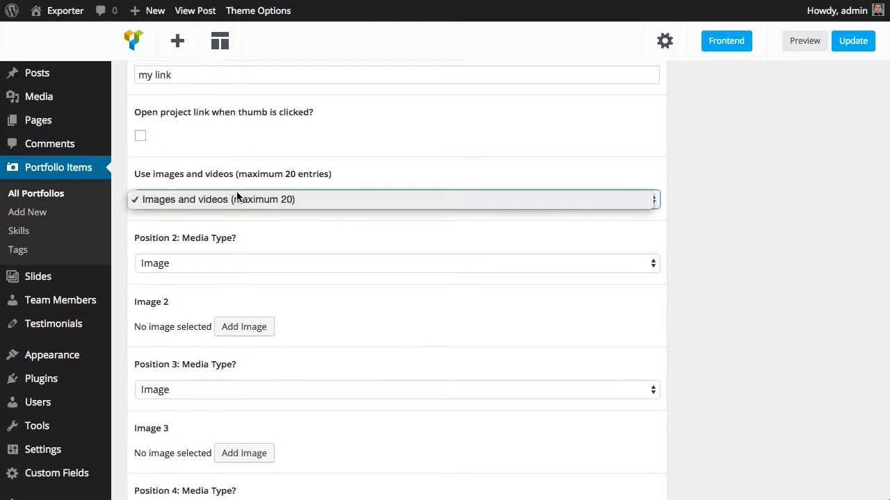
click(392, 296)
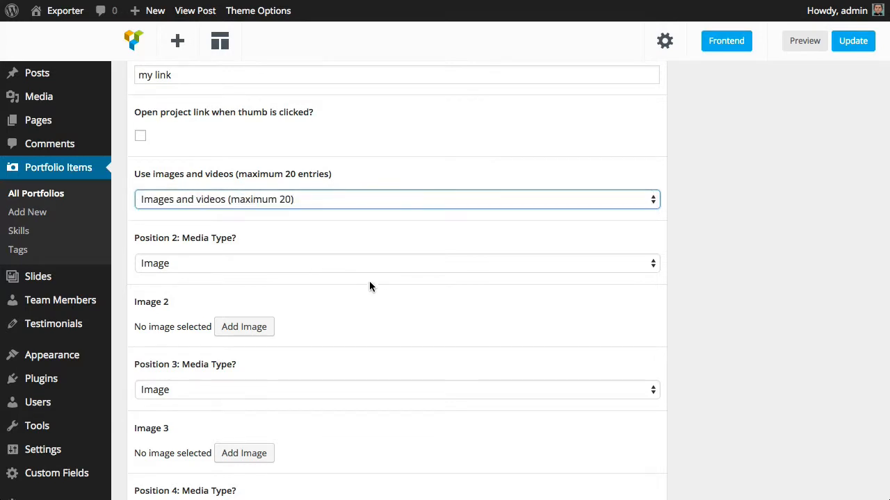
click(308, 262)
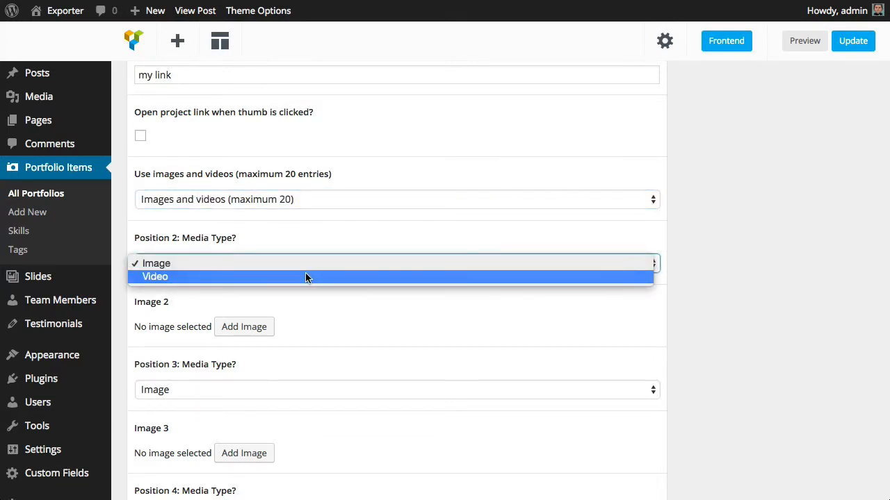
click(306, 278)
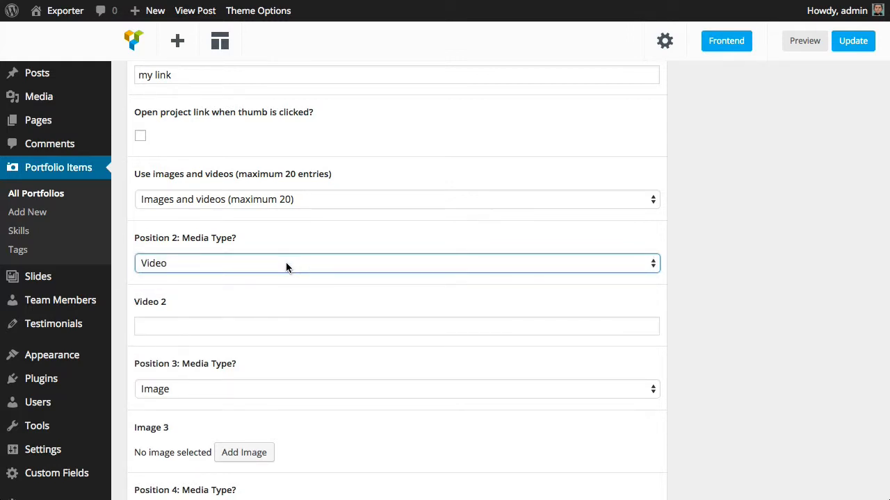
click(286, 262)
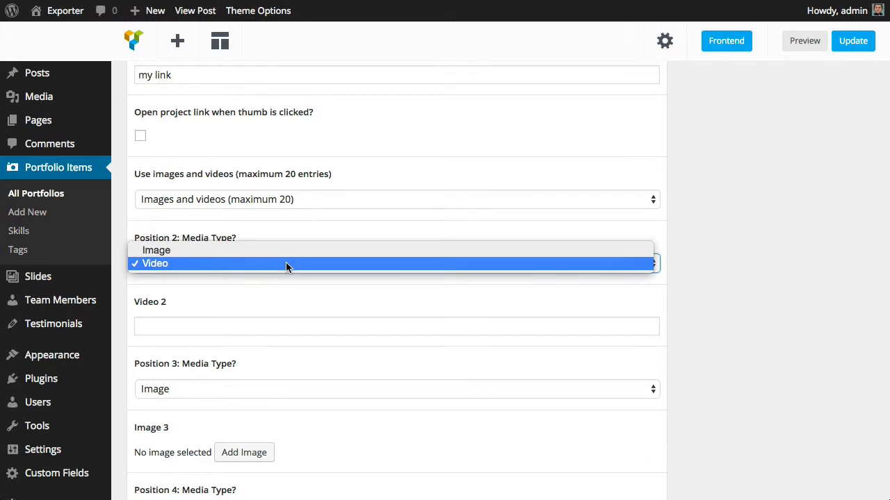
click(286, 264)
click(231, 325)
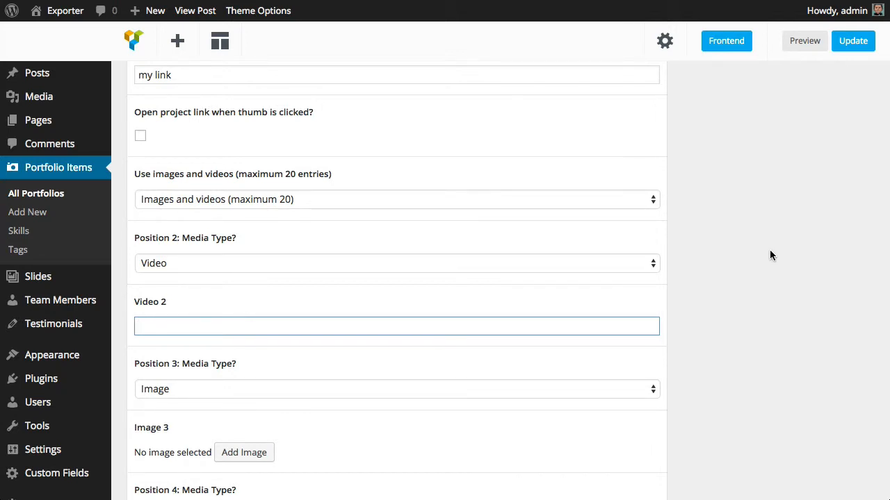
scroll(770, 250, down, 5)
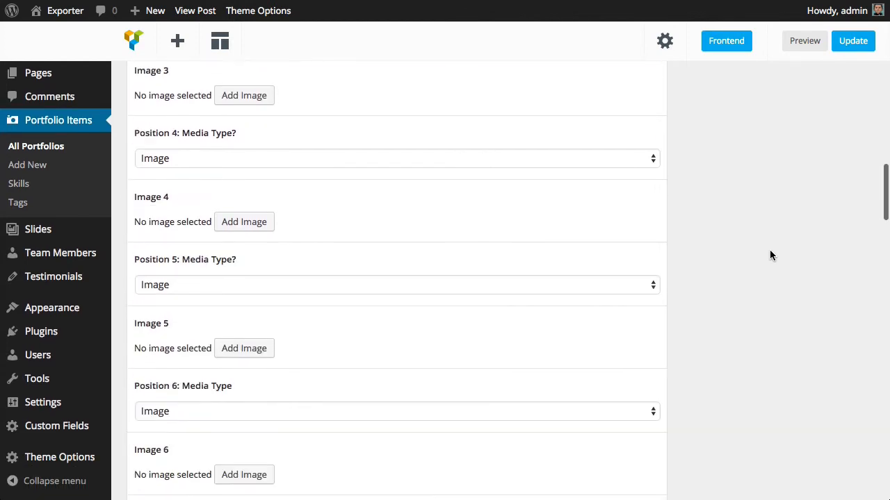